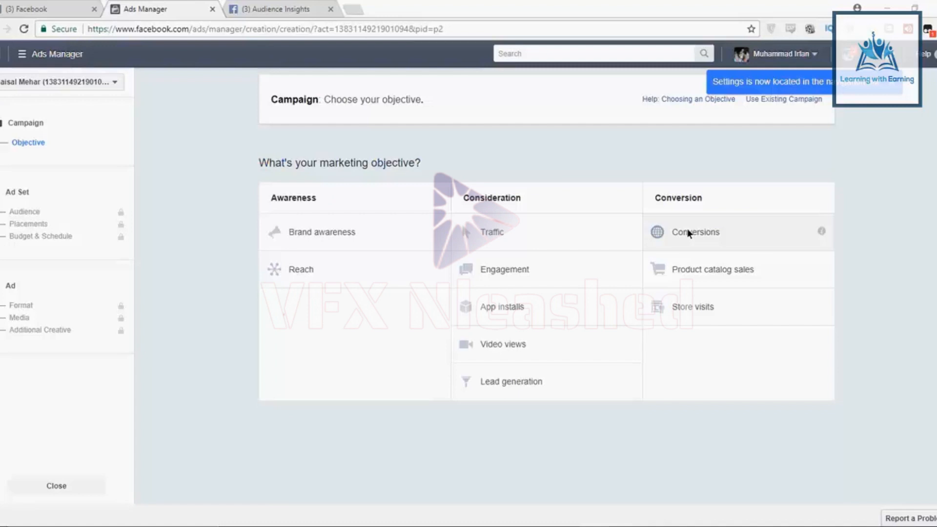
- Choose Engagement as the campaign's marketing objective
click(557, 280)
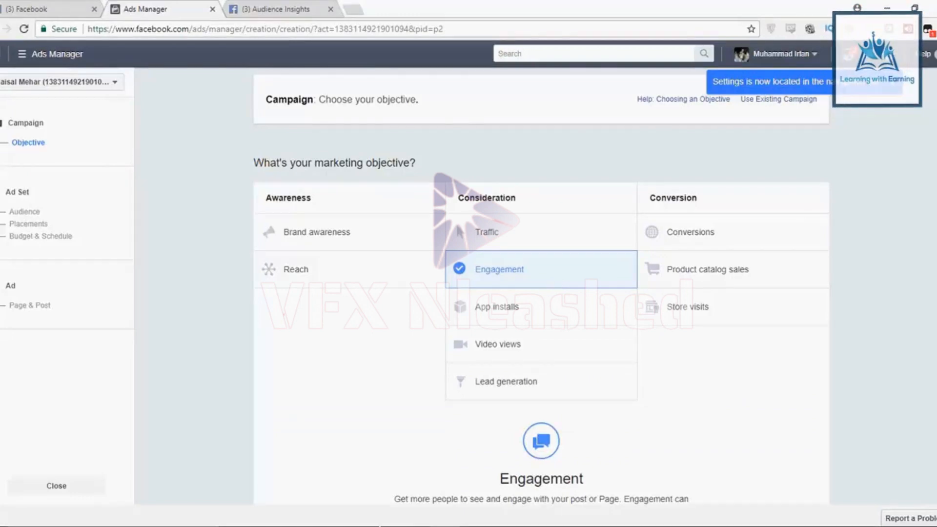
- Switch to the untitled Notepad notes and insert blank lines below the first item about building the Facebook page
mouse_move(422, 518)
mouse_move(474, 514)
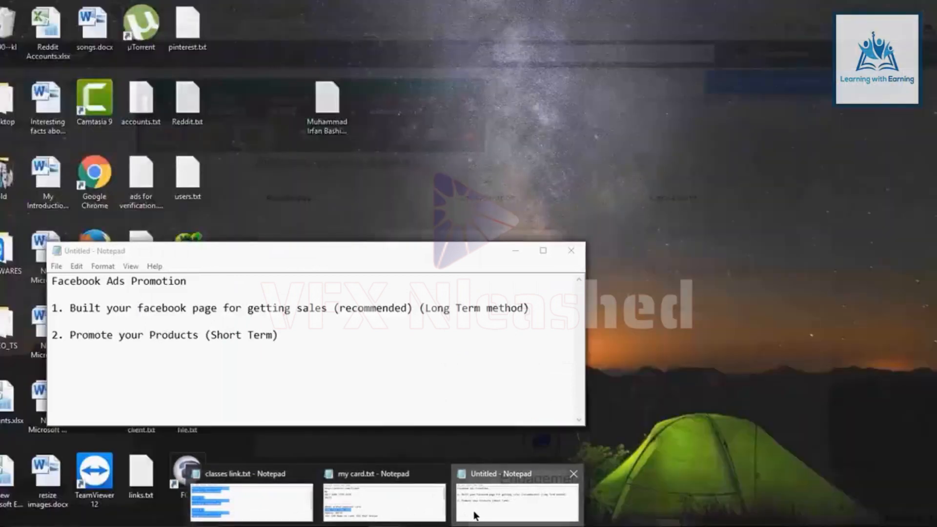
click(474, 515)
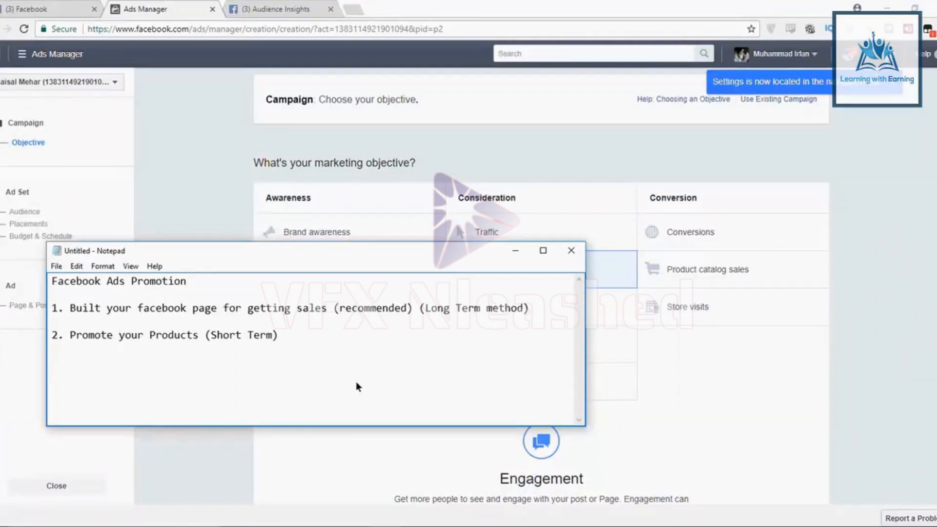
key(Up)
key(Up)
key(Right)
key(Right)
key(Right)
key(Right)
key(Right)
key(Right)
key(Right)
key(Right)
key(Right)
key(Right)
key(Right)
key(Right)
key(Right)
key(Right)
key(Right)
key(Right)
key(Right)
key(Right)
key(Right)
key(Right)
key(Right)
key(Right)
key(Right)
key(Right)
key(Right)
key(Right)
key(Right)
key(Right)
key(Right)
key(Right)
key(Right)
key(Right)
key(Right)
key(Right)
key(Right)
key(Right)
key(Right)
key(Right)
key(Right)
key(Right)
key(Right)
key(Right)
key(Return)
key(Return)
key(Return)
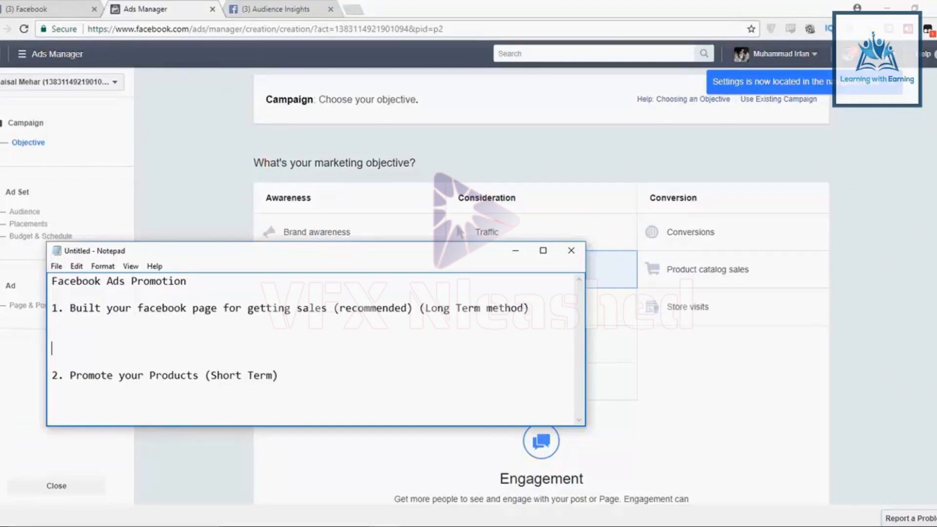
- Add the sub-point "i) Promote Most interesting video or image" under the first item
key(Up)
text(i) Promote Most int)
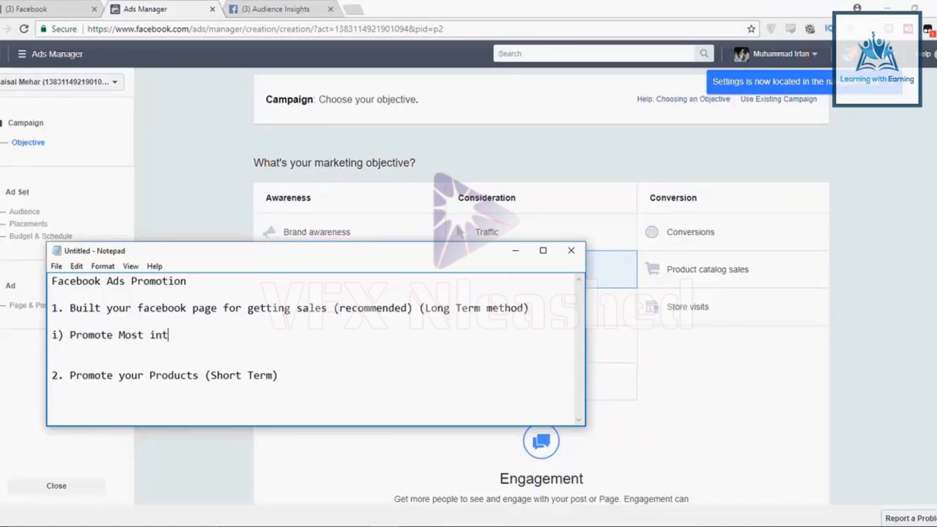
text(eresting g)
key(BackSpace)
text(video or)
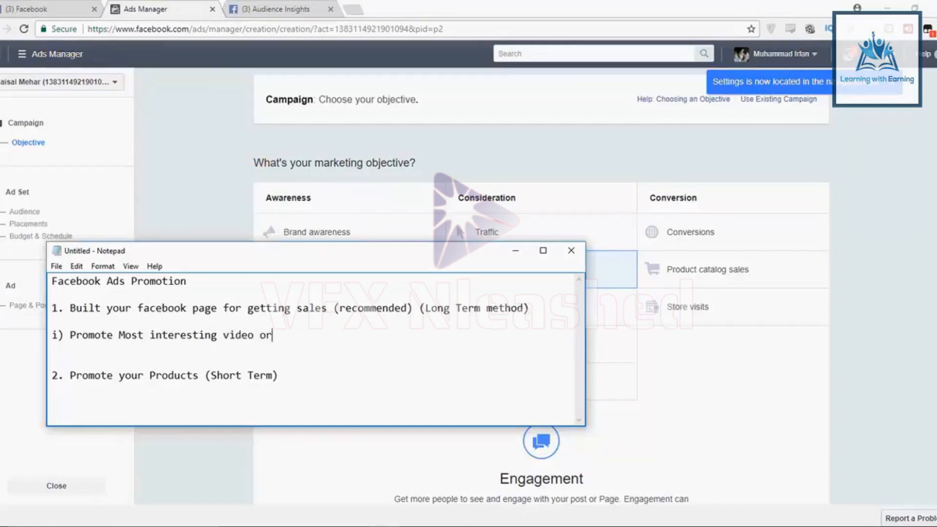
text( image)
- Highlight the first item, "Built your facebook page for getting sales", in the notes
key(Home)
key(Up)
key(Up)
key(Right)
key(Home)
key(shift+Down)
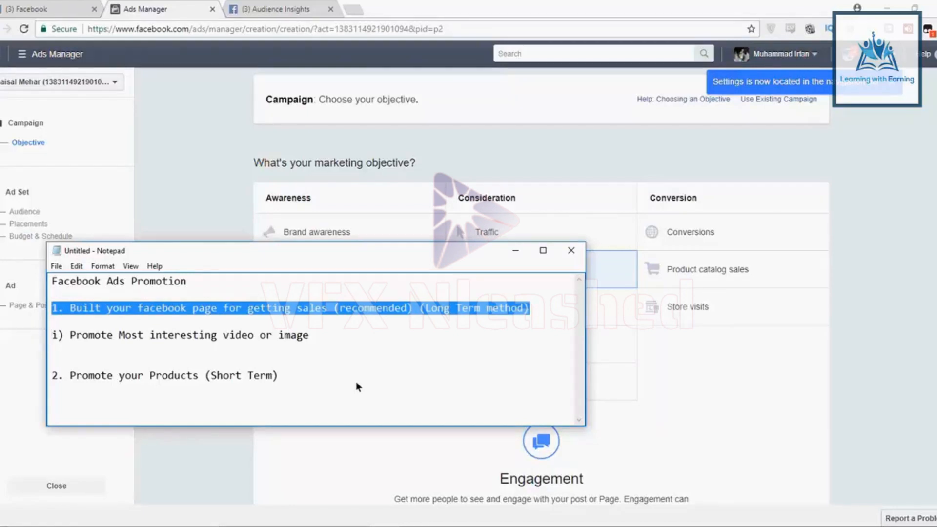
- Insert "In start" before "Promote" in sub-point i)
key(Right)
key(Right)
key(Right)
key(Right)
key(Right)
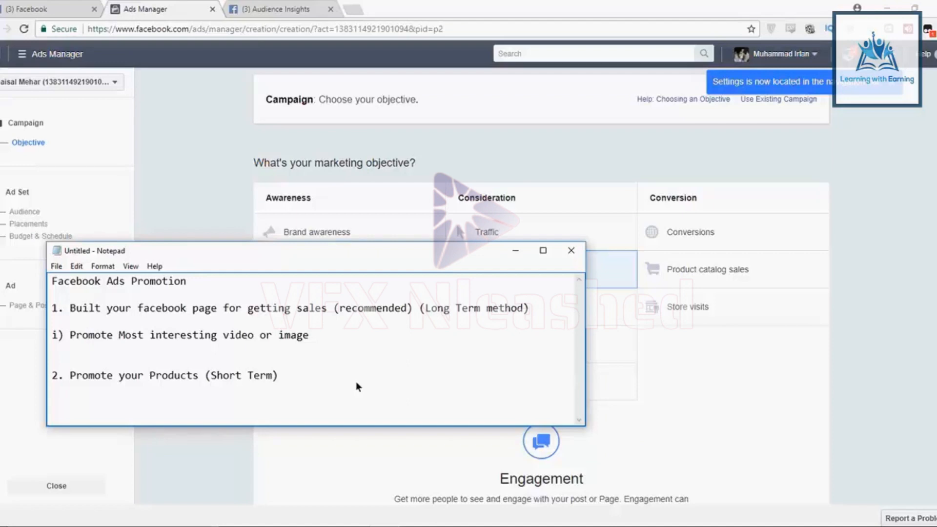
key(Left)
key(Left)
text(In start)
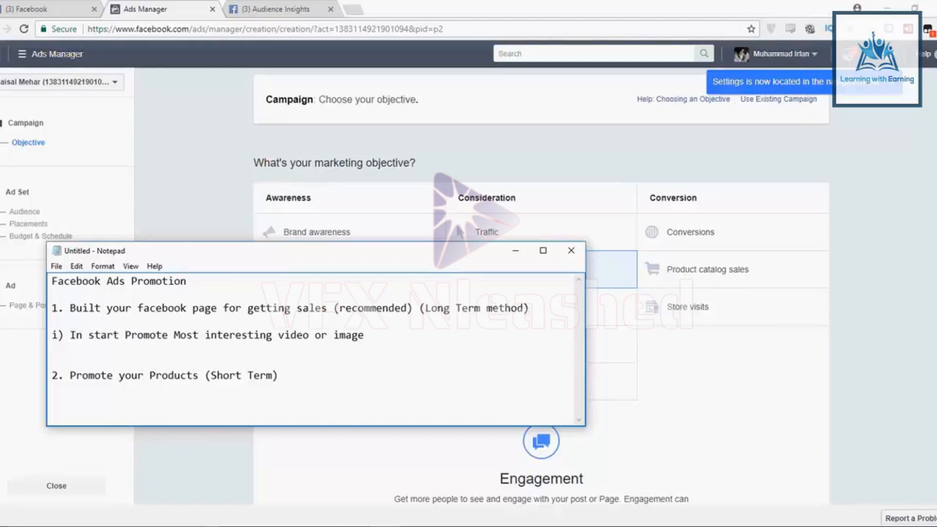
- Highlight the whole line of item 1, the long-term method, again in the notes
key(Right)
key(Right)
key(Right)
key(Right)
key(Right)
key(Right)
key(Right)
key(Right)
key(Right)
key(Right)
key(Right)
key(Right)
key(Right)
key(Right)
key(Right)
key(Right)
key(Right)
key(Right)
key(Right)
key(Right)
key(Right)
key(Right)
key(Right)
key(Right)
key(Right)
key(Up)
key(Up)
key(shift+End)
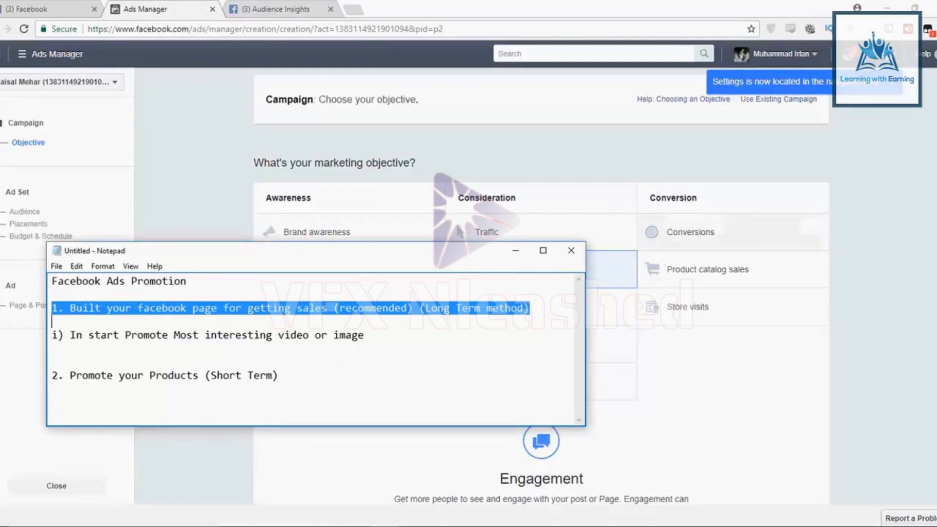
- Return to Ads Manager and bring up the Engagement campaign's name and engagement type settings
click(931, 209)
scroll(810, 254, down, 1)
scroll(809, 254, up, 1)
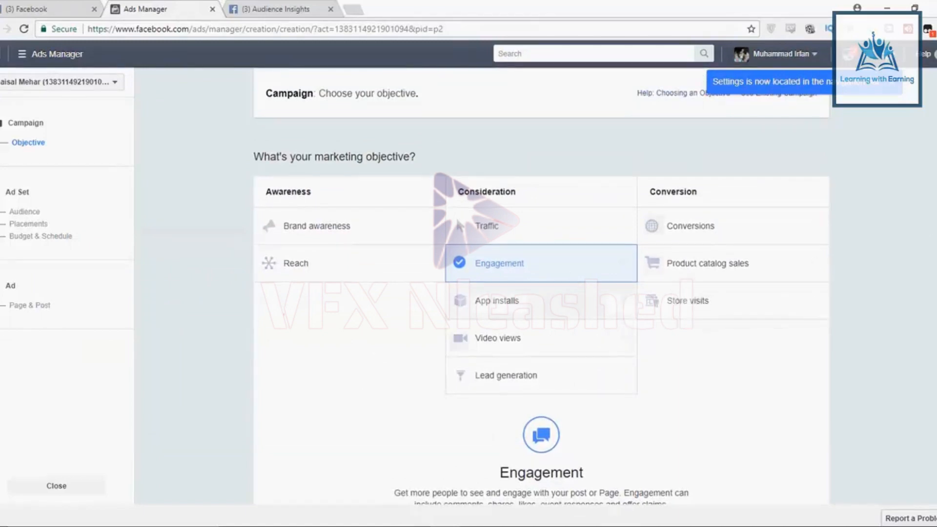
scroll(540, 293, down, 2)
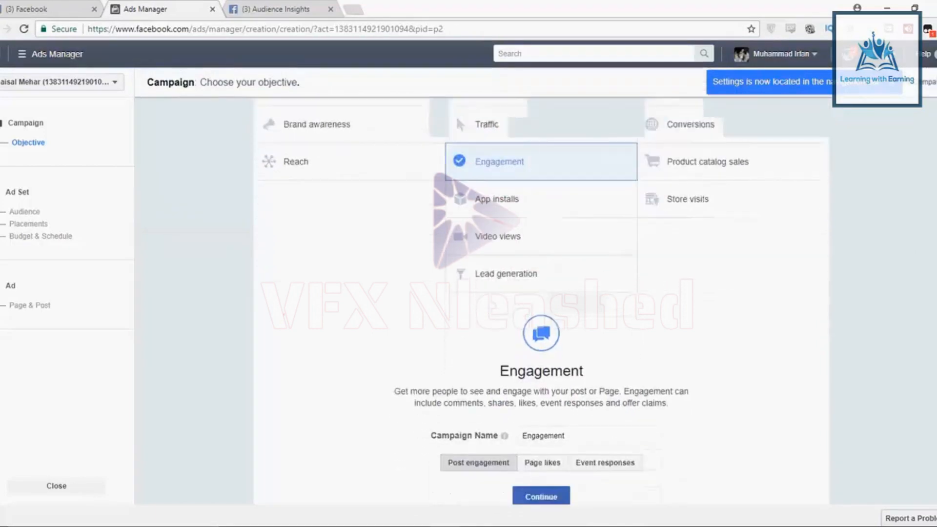
scroll(733, 399, down, 1)
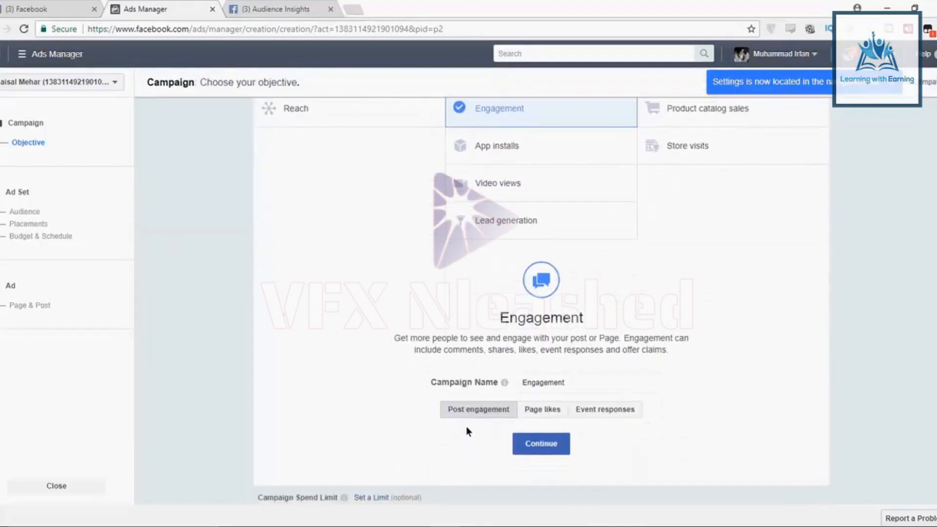
- Switch the engagement type back and forth between Page likes and Post engagement to compare the two
click(550, 411)
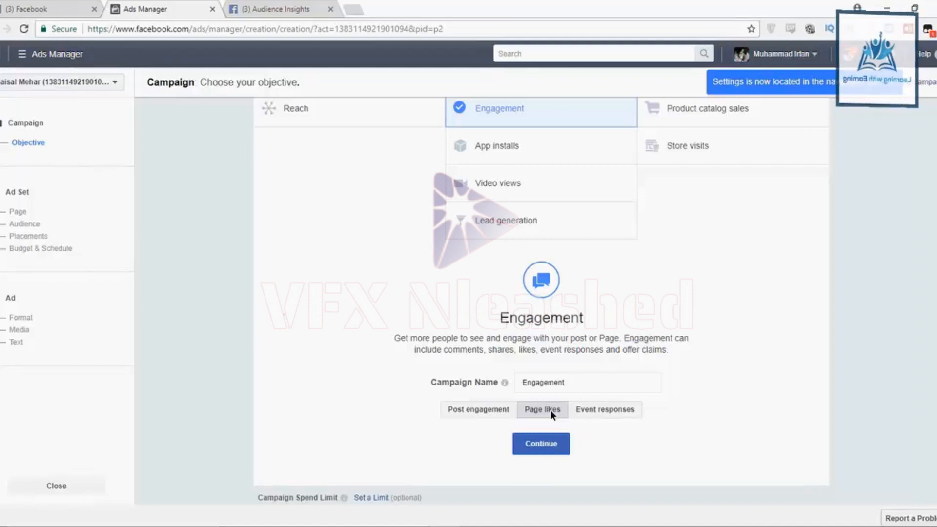
click(466, 413)
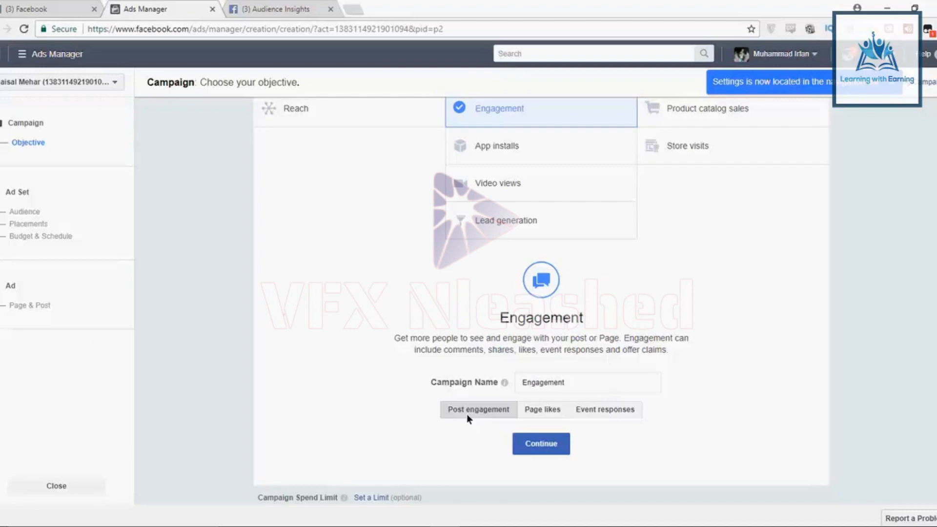
click(547, 406)
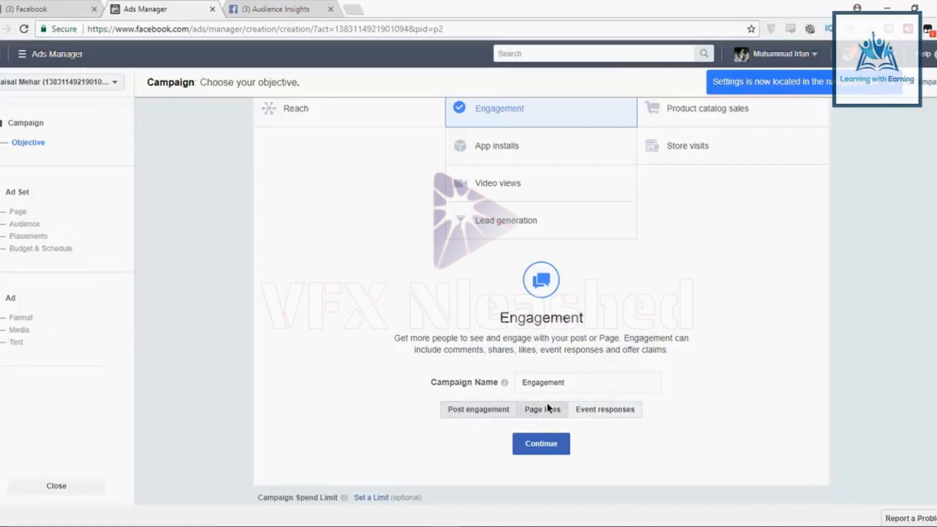
click(496, 406)
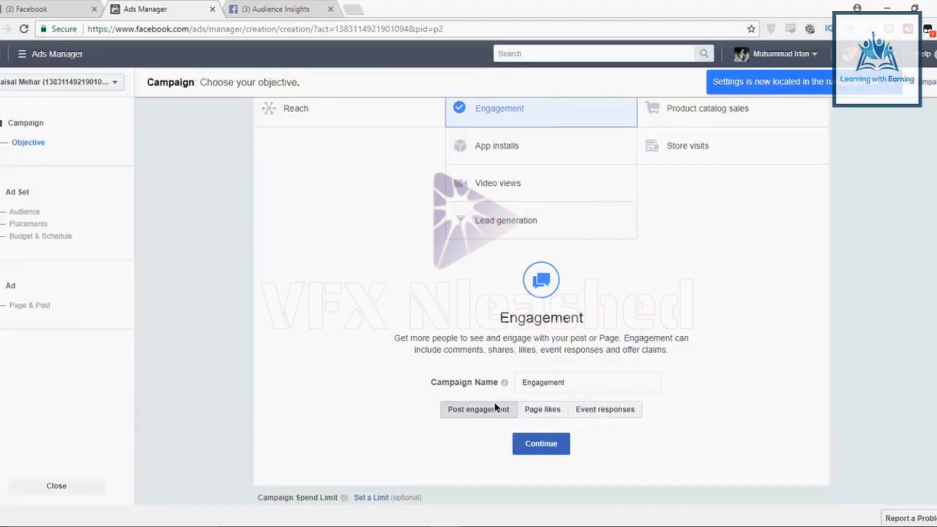
click(526, 409)
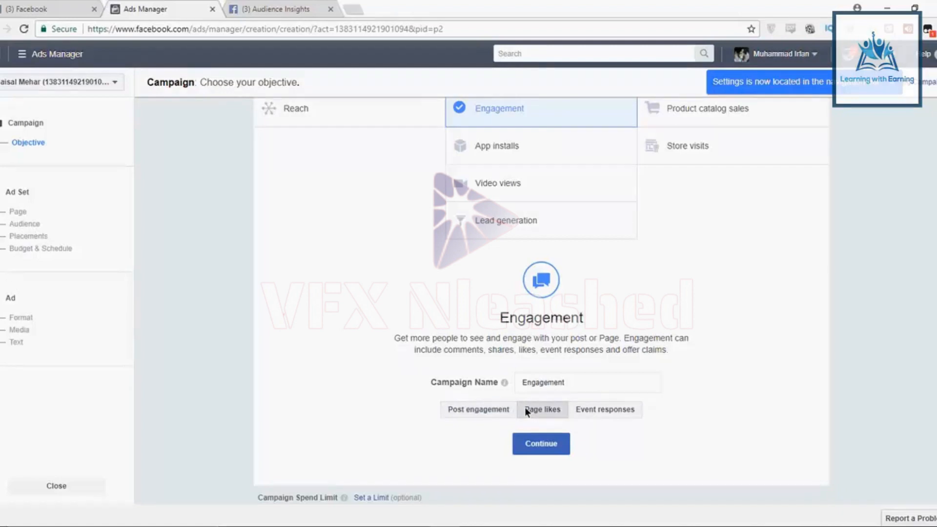
click(487, 410)
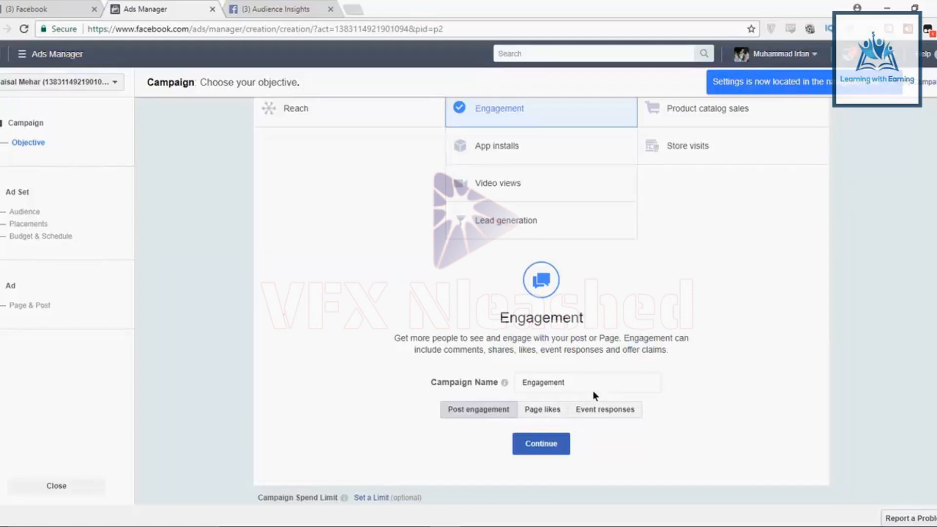
- Set the engagement type to Page likes, keep the campaign name Engagement, and continue to the ad set
click(522, 414)
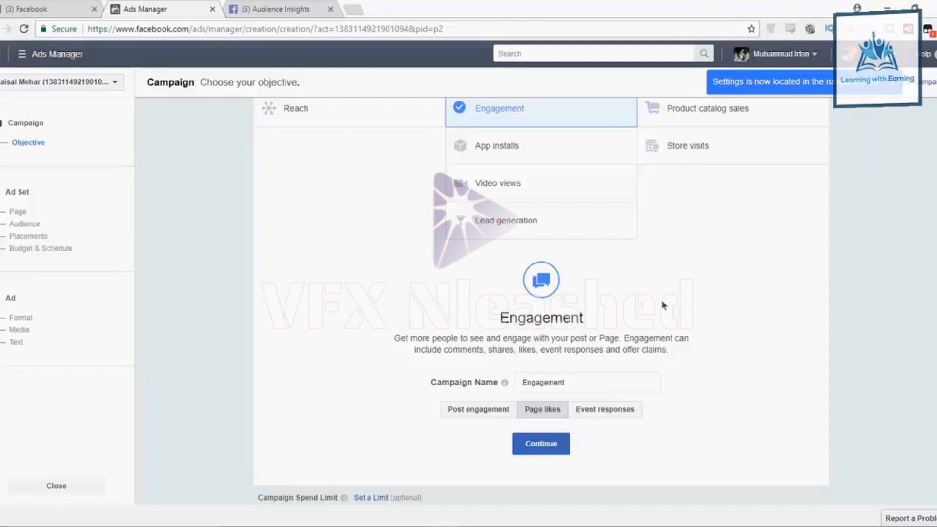
scroll(660, 299, up, 2)
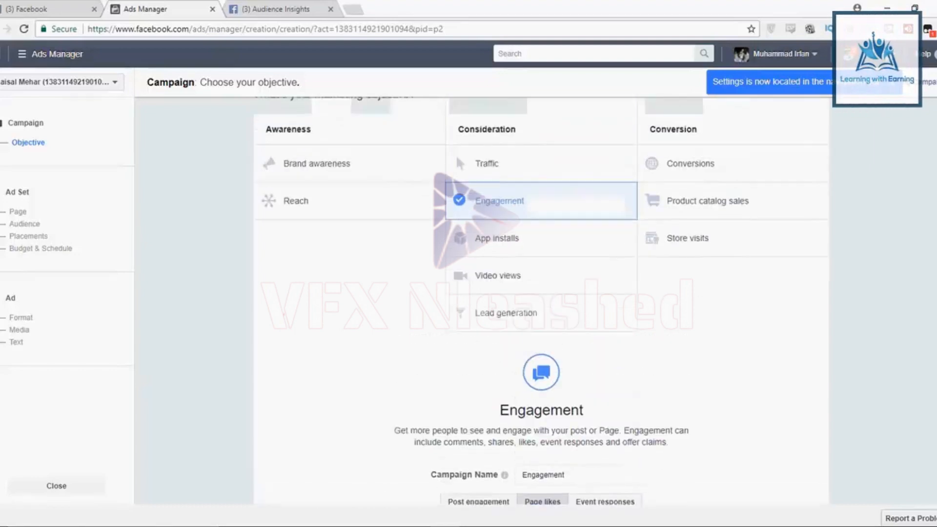
scroll(542, 302, down, 1)
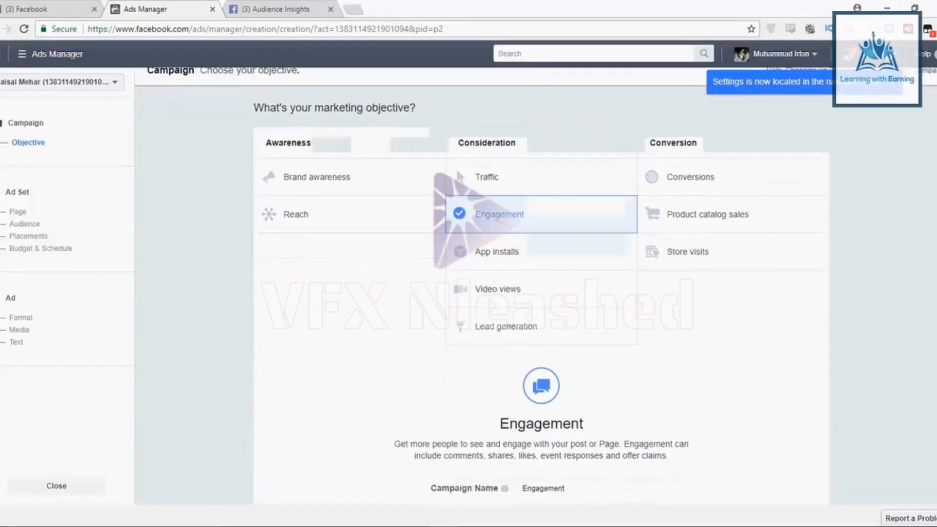
scroll(539, 441, down, 2)
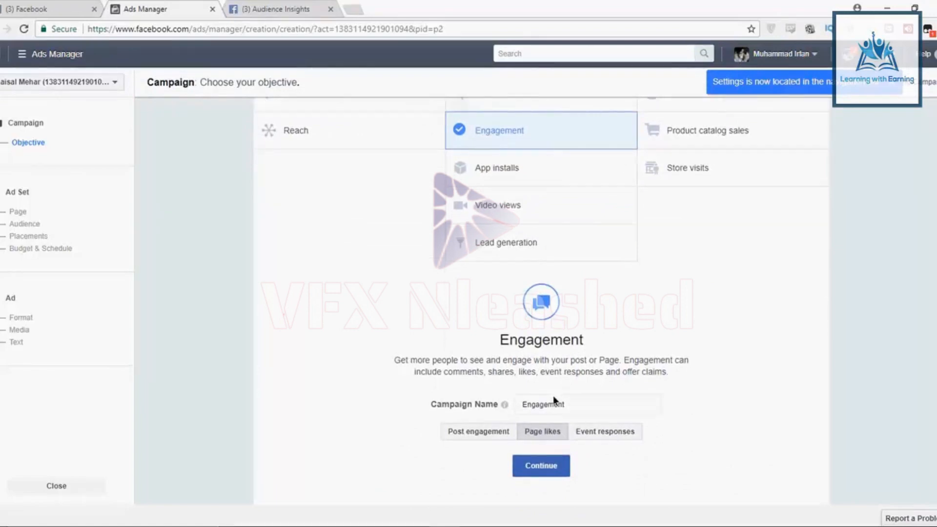
click(582, 408)
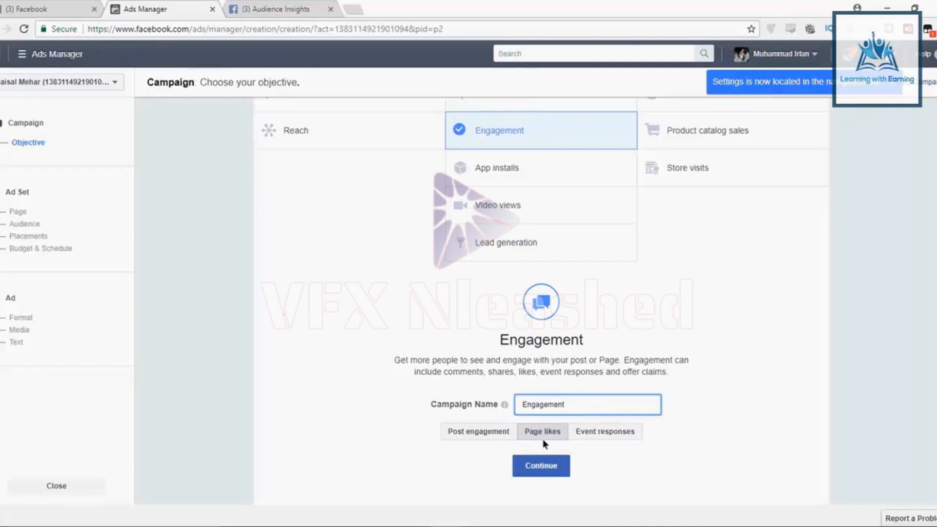
click(538, 468)
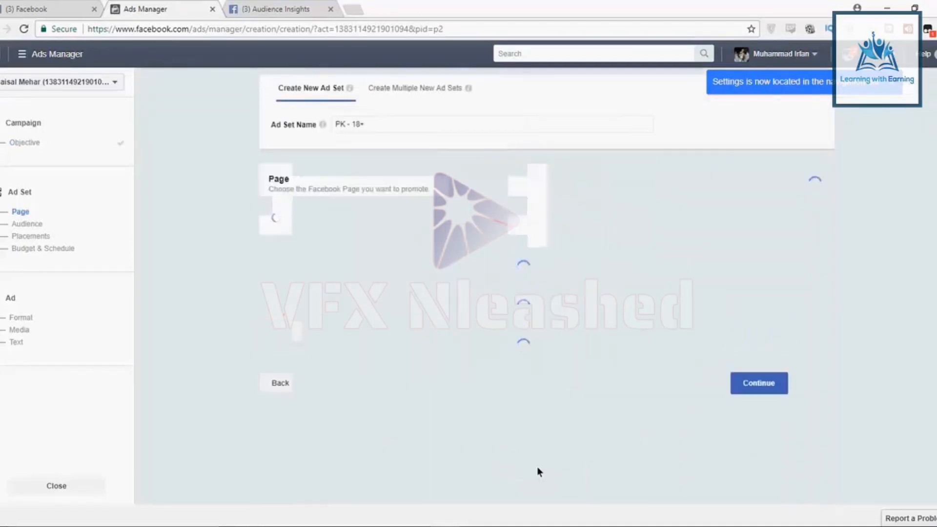
- Open google.com in place of the Audience Insights page
click(287, 7)
click(280, 27)
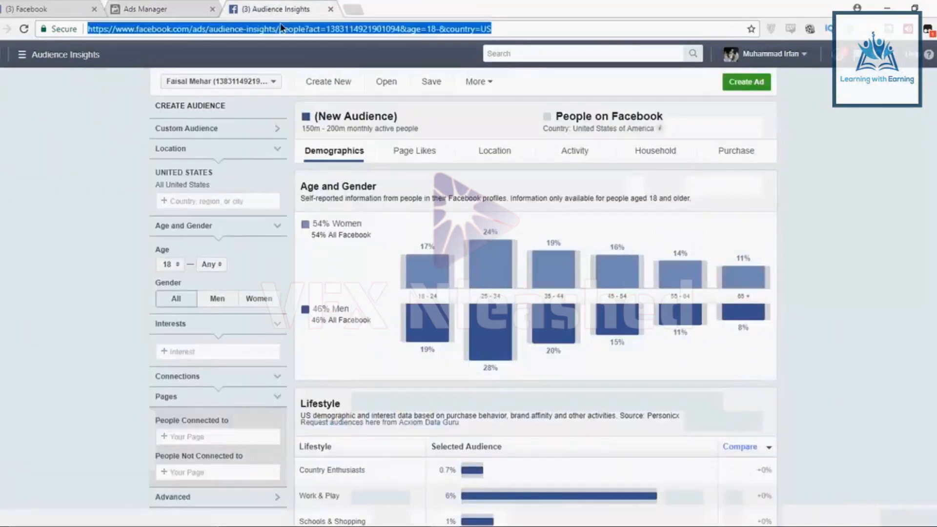
text(google.com)
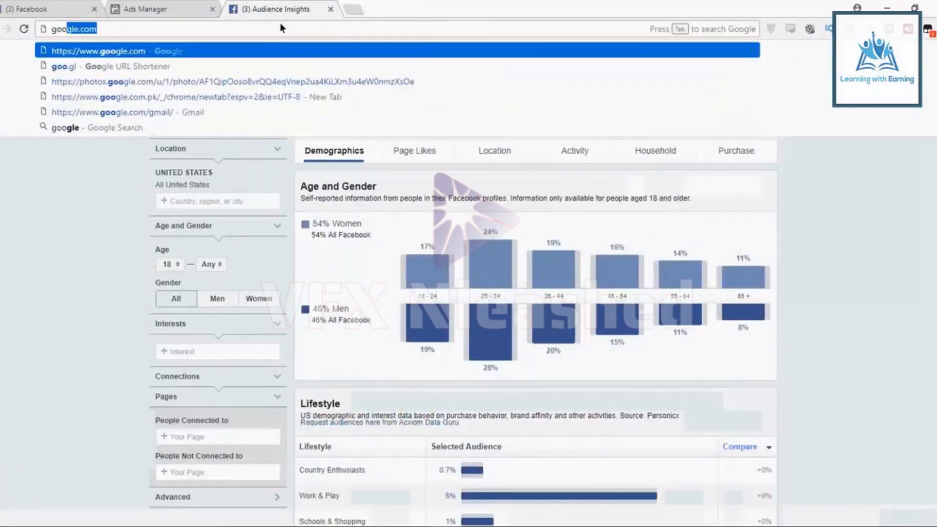
key(Return)
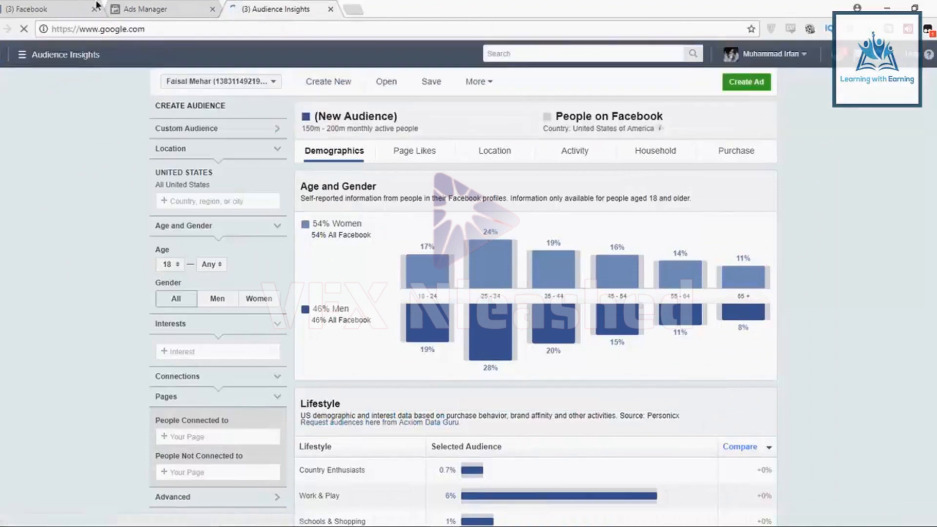
- Return to Ads Manager and choose Freelancing Training Blast as the Facebook Page to promote
click(141, 9)
click(403, 234)
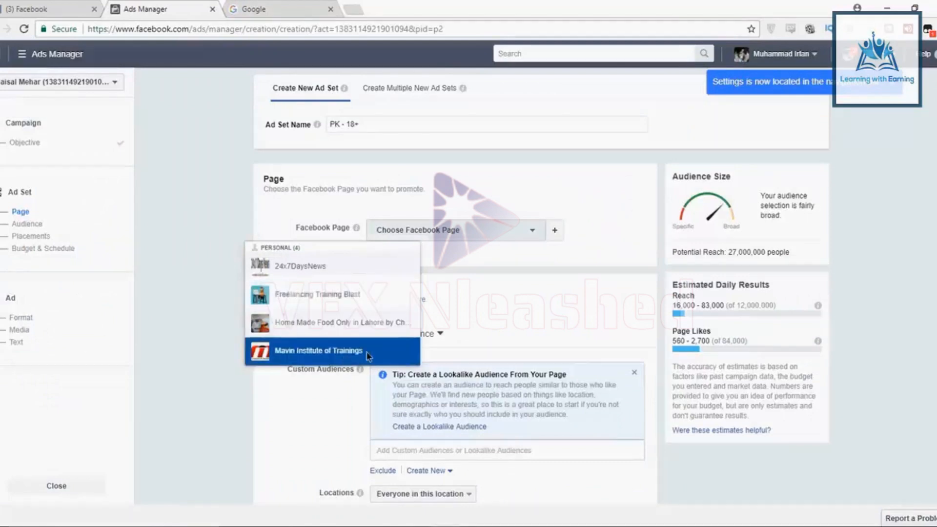
click(360, 307)
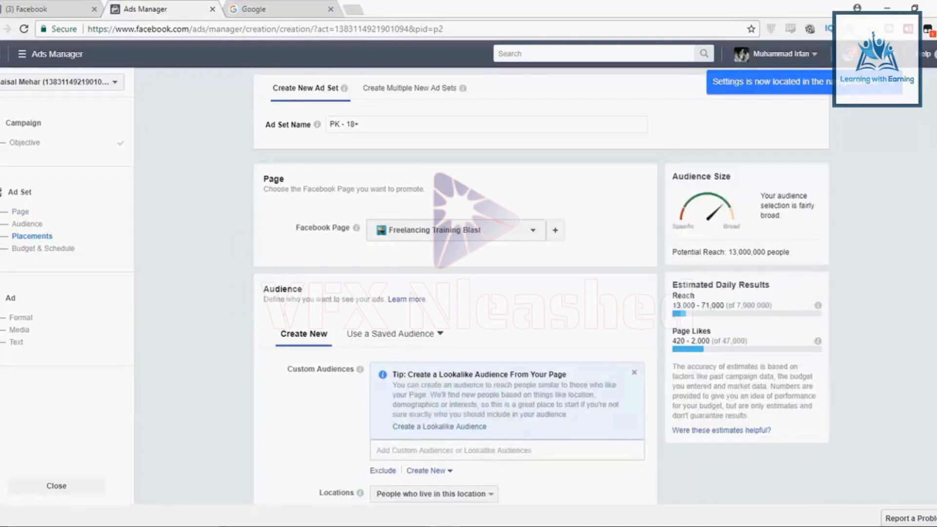
- Review the ad set's Page and Audience sections, including custom audiences, locations and age
click(276, 10)
click(153, 9)
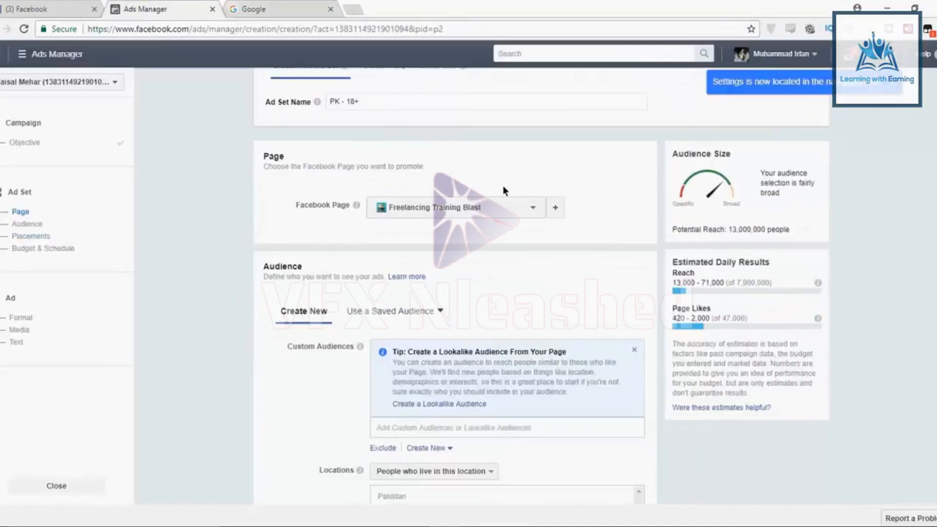
scroll(455, 292, down, 2)
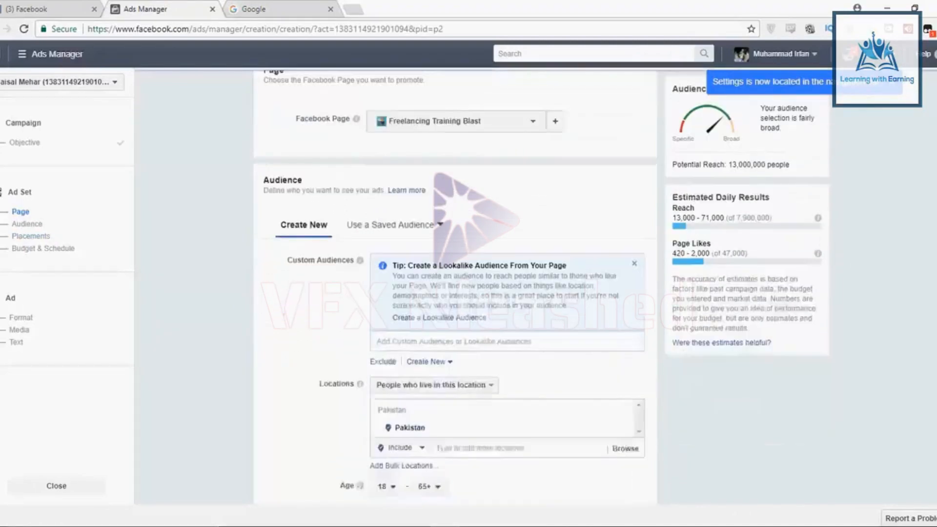
scroll(454, 293, up, 2)
scroll(455, 292, down, 1)
scroll(455, 293, down, 1)
scroll(455, 293, up, 3)
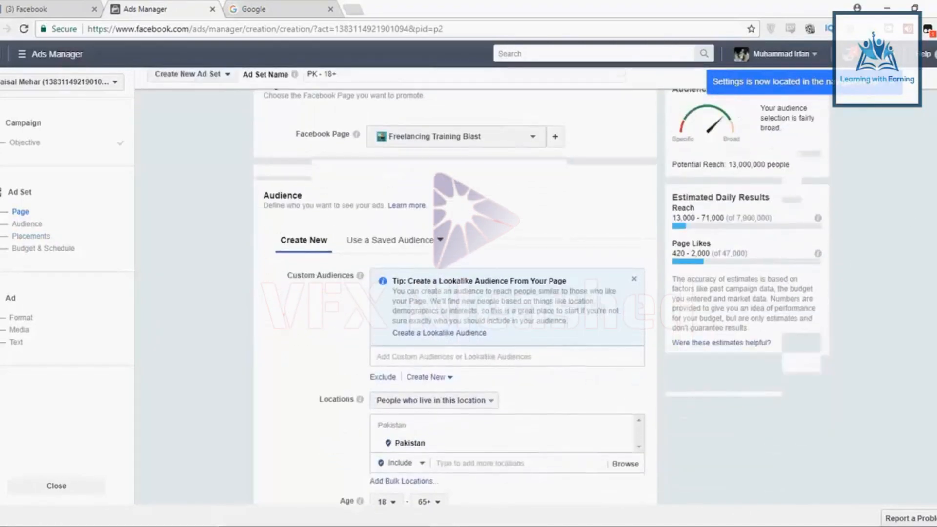
scroll(443, 228, down, 1)
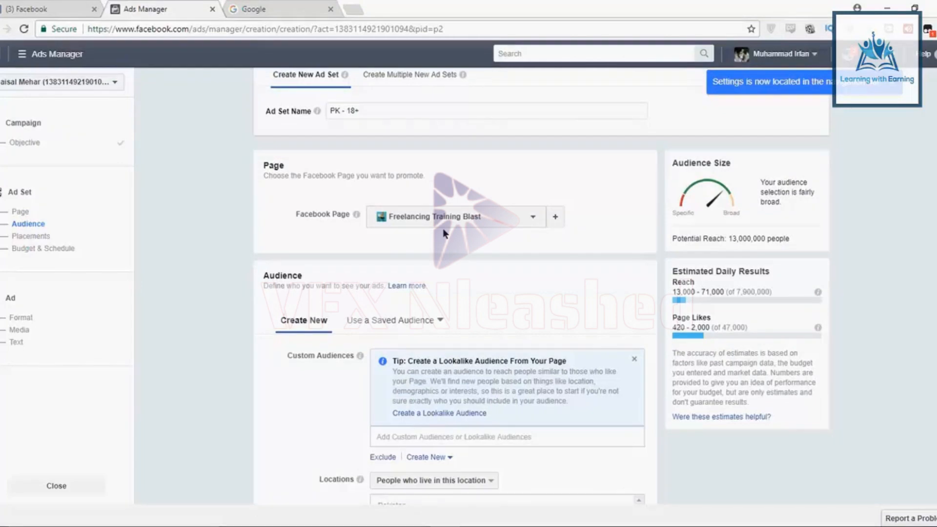
click(273, 6)
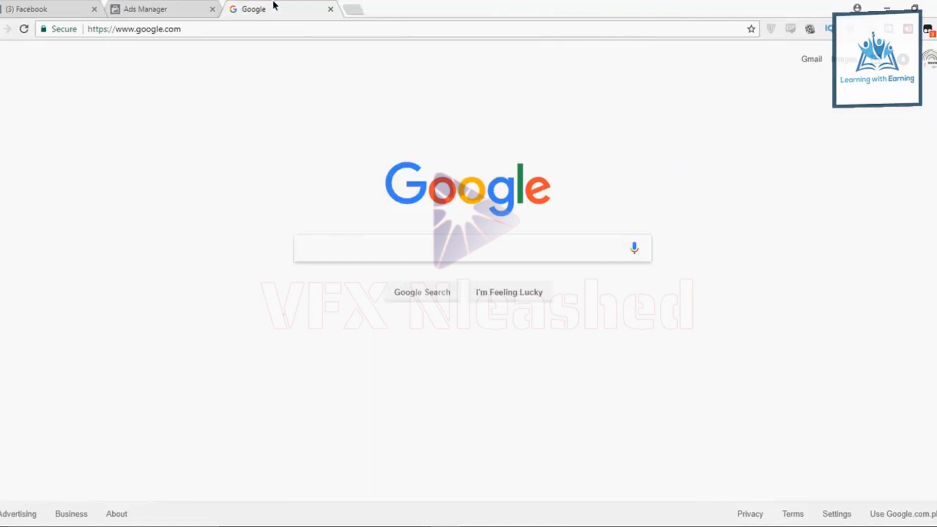
click(147, 6)
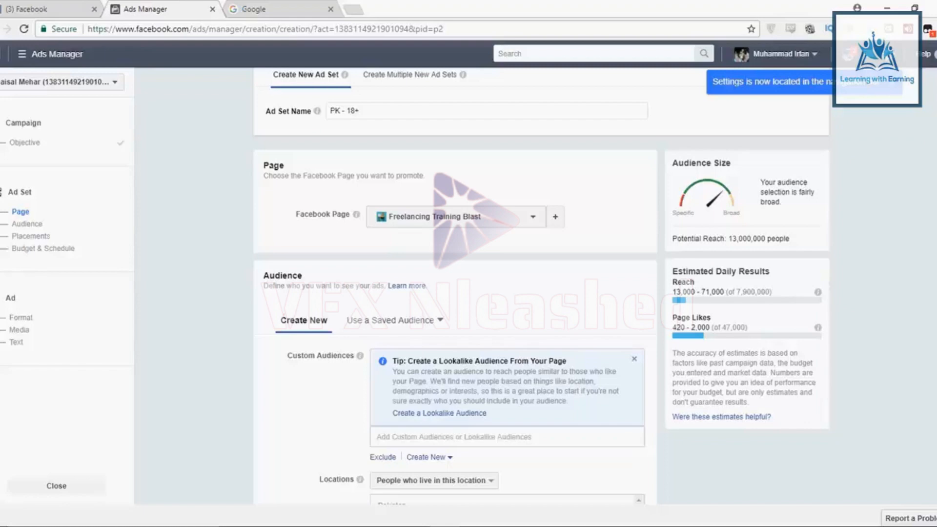
scroll(542, 288, down, 1)
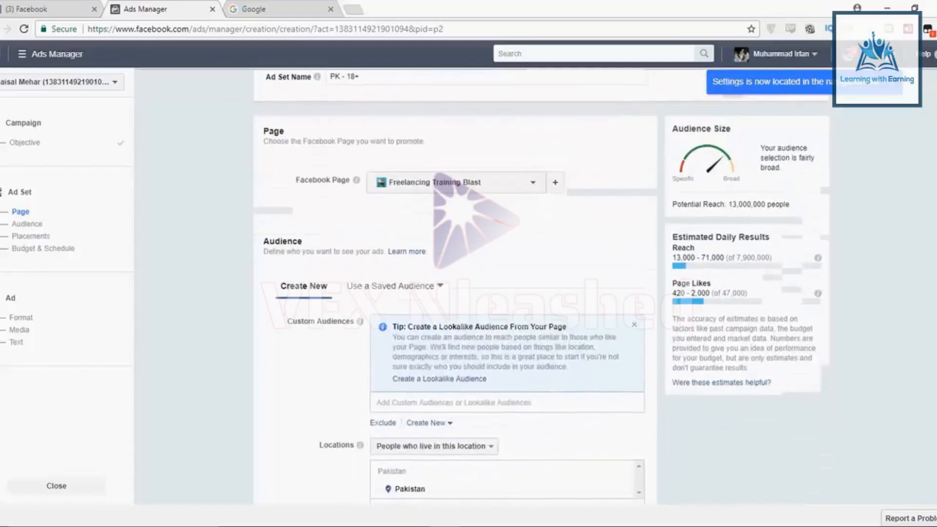
scroll(453, 293, down, 3)
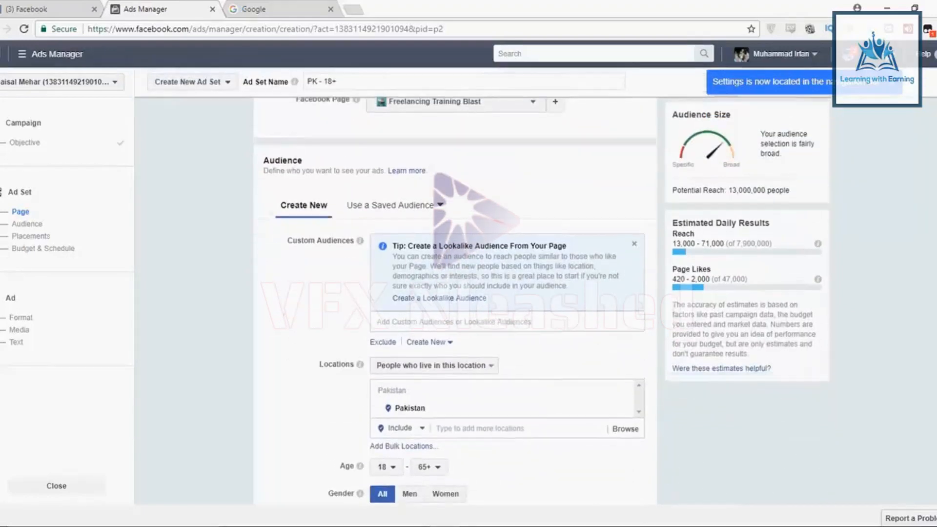
- Switch to Google and search for "like if your fan of undertaker"
key(ctrl+Tab)
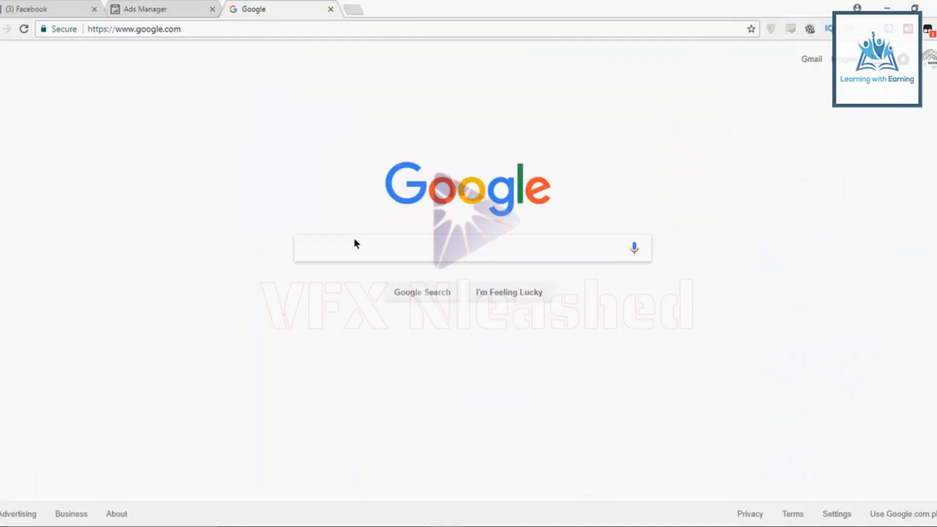
text(like )
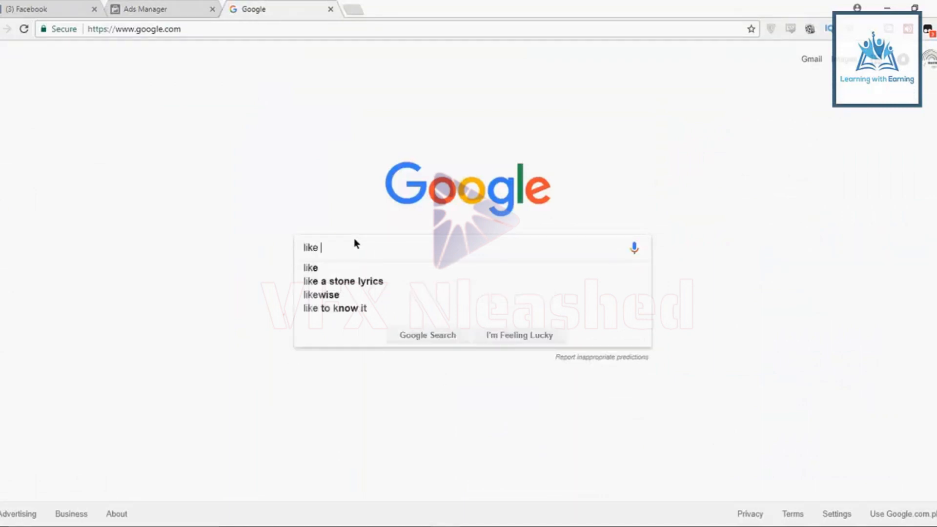
text(if your fan)
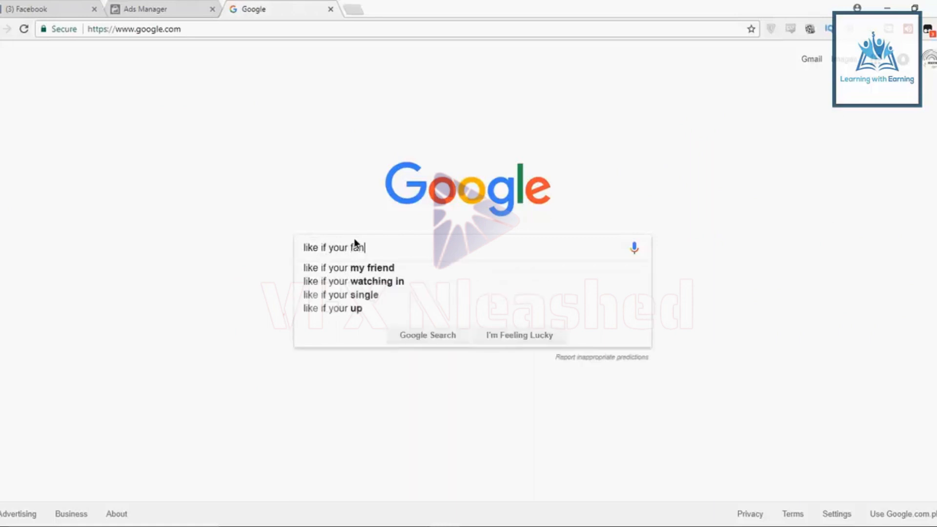
text( of)
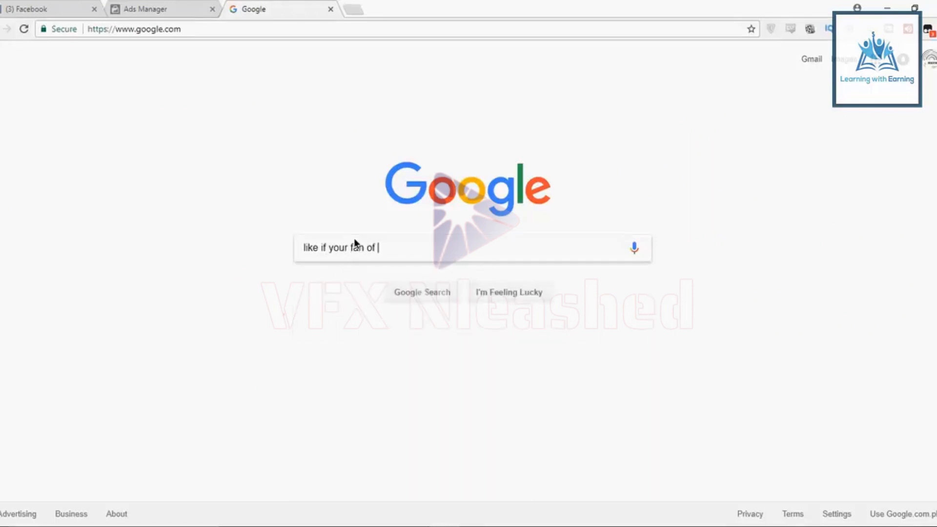
text( undertaker)
key(Return)
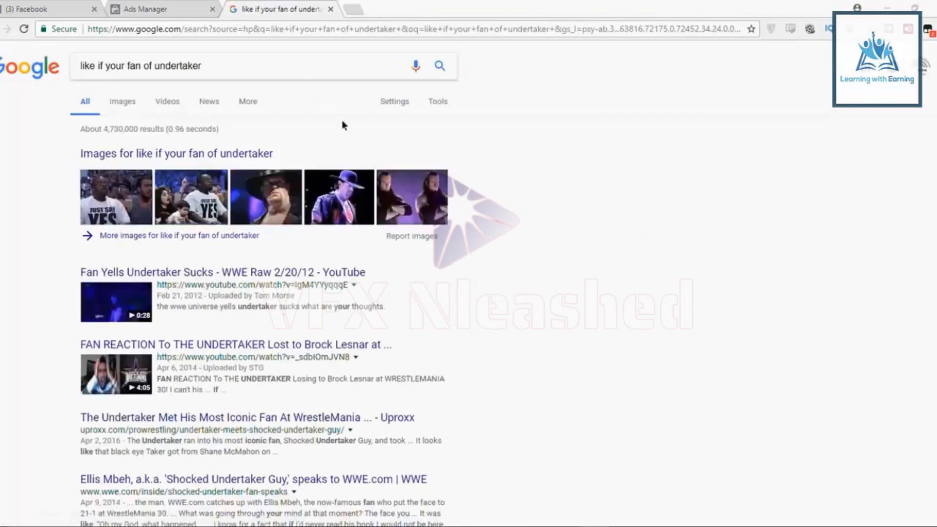
- Show the image results for the Undertaker fan query and look through them for example ad pictures
click(130, 101)
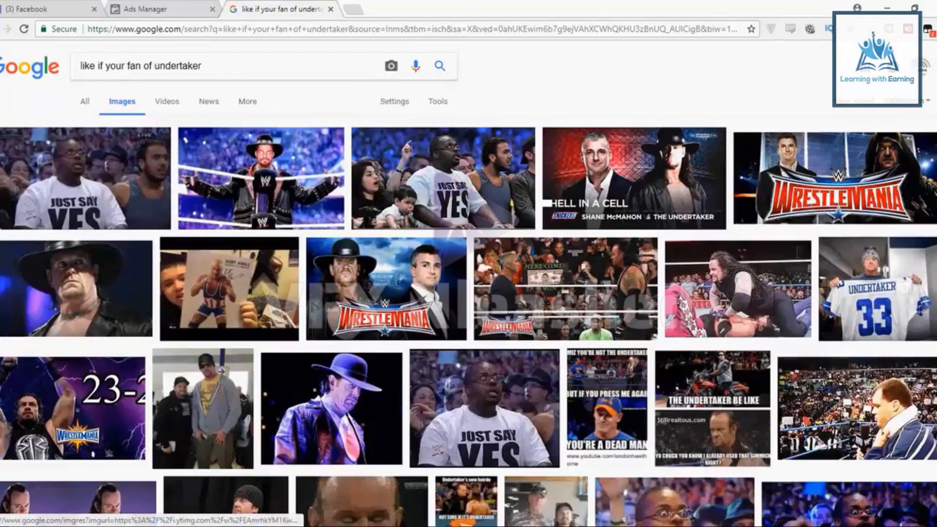
key(alt+Left)
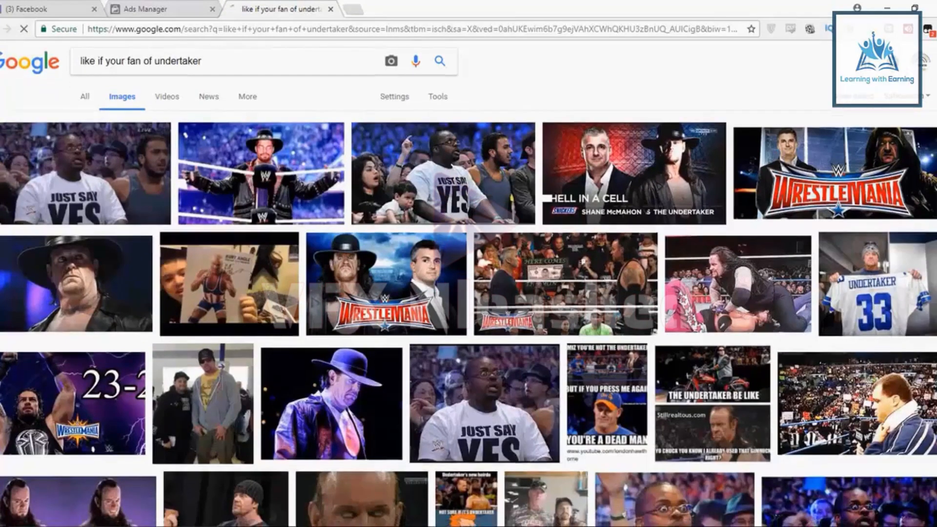
scroll(468, 282, down, 1)
scroll(468, 282, down, 1)
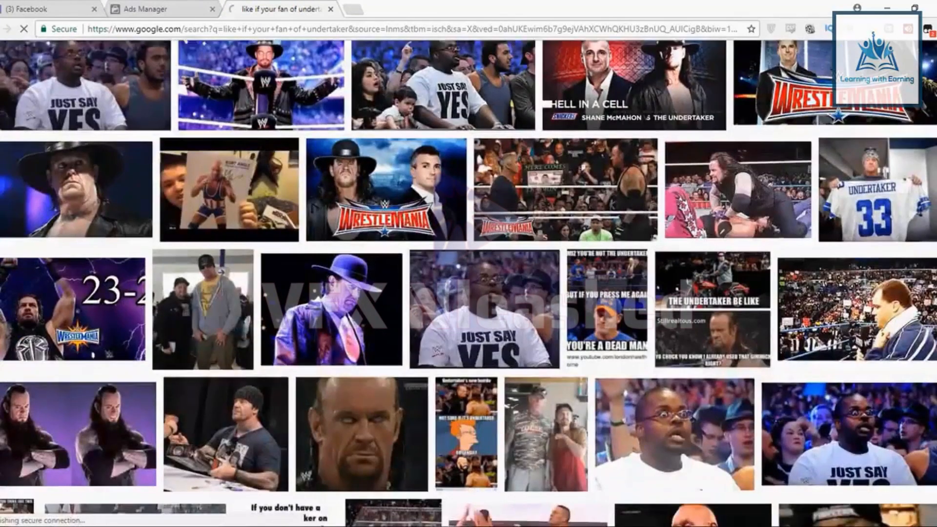
scroll(468, 282, down, 1)
scroll(468, 282, down, 2)
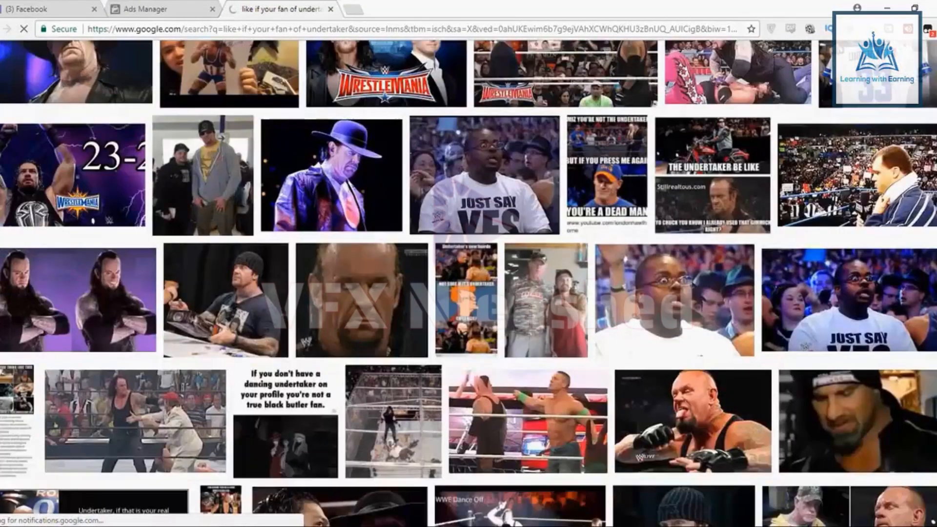
scroll(45, 85, up, 5)
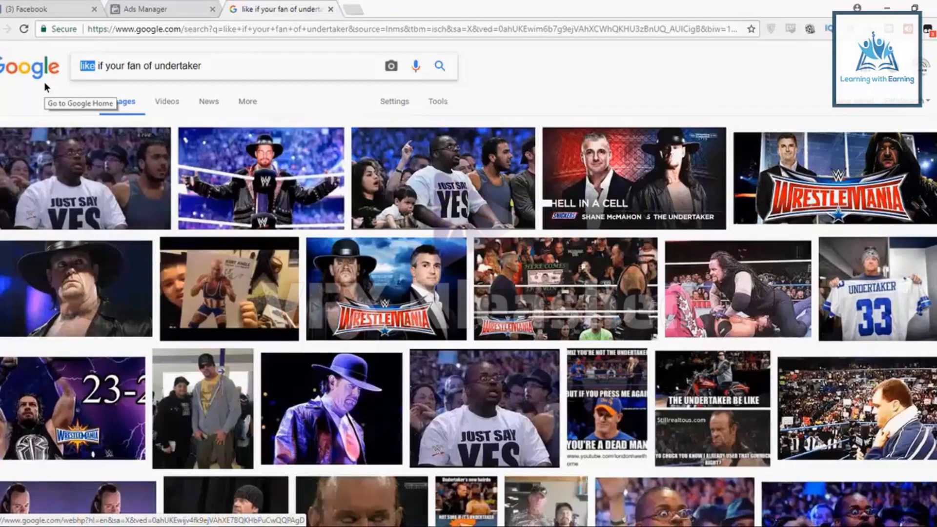
- Refine the image search to "like our page if you are fan of undertaker", using the suggested spelling correction
key(Right)
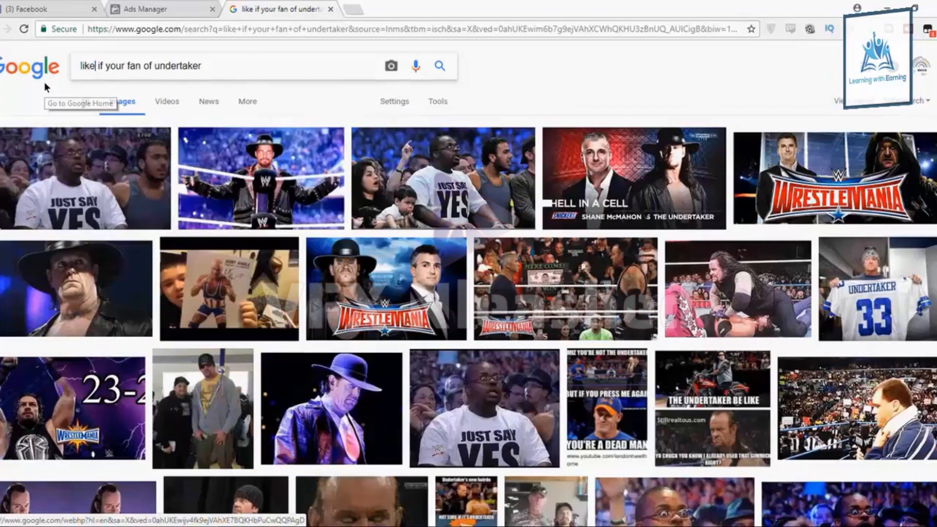
text(our page)
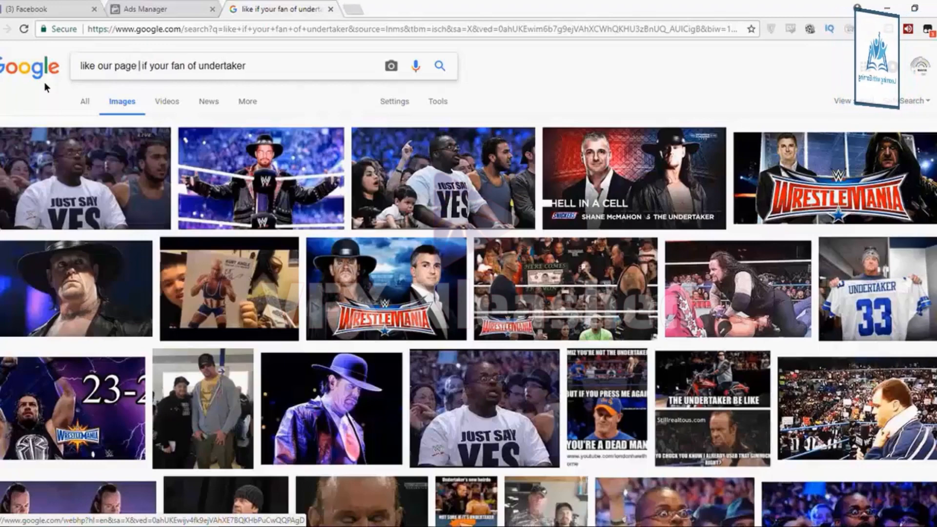
key(BackSpace)
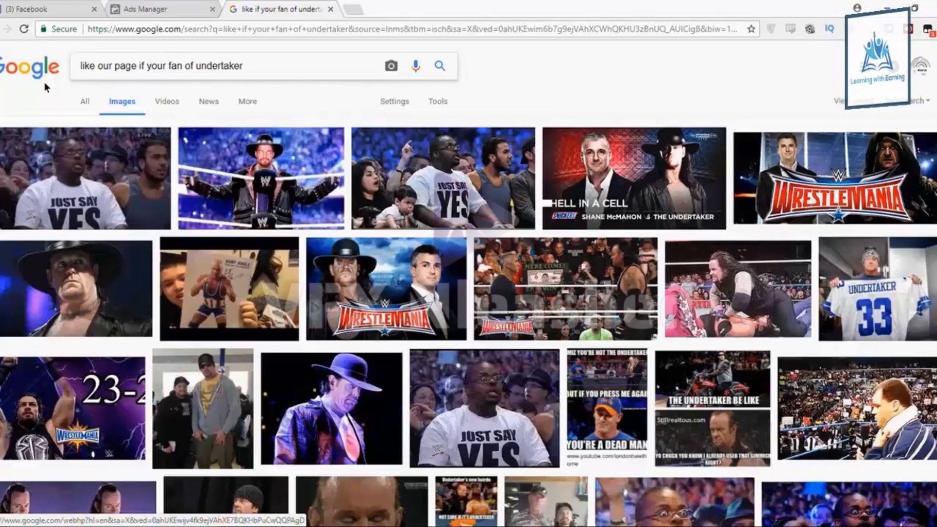
key(Right)
key(Right)
key(Right)
key(Right)
key(Right)
key(Right)
key(Right)
key(Right)
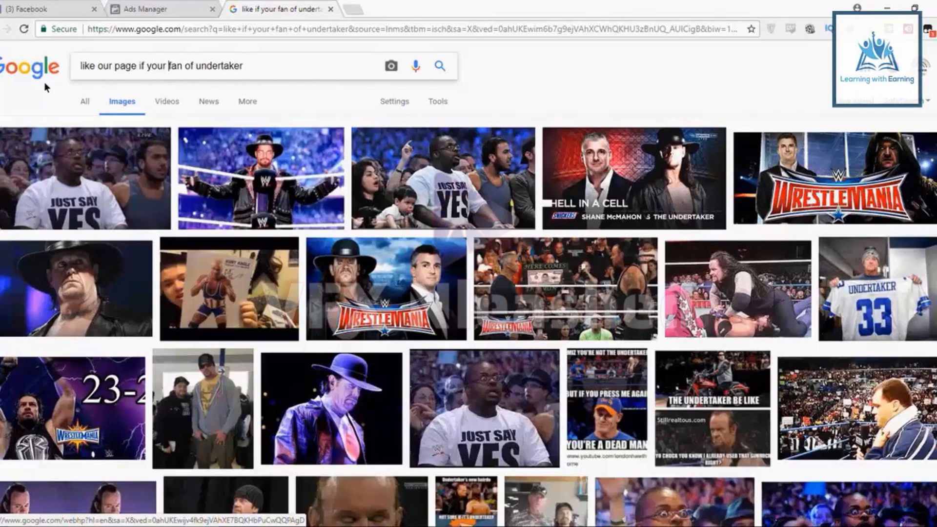
text(are)
key(Return)
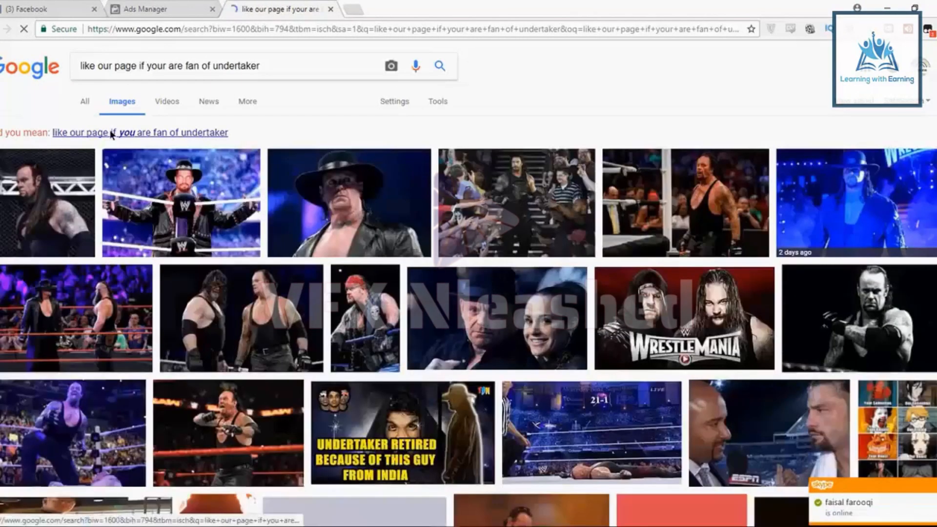
click(112, 133)
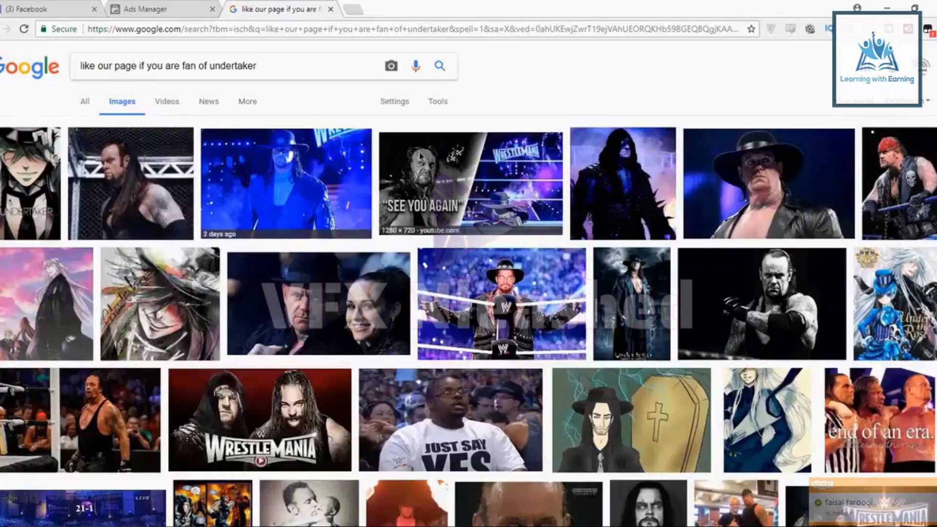
- Preview the hooded Undertaker picture in the image results and open its full image in a new tab
click(603, 216)
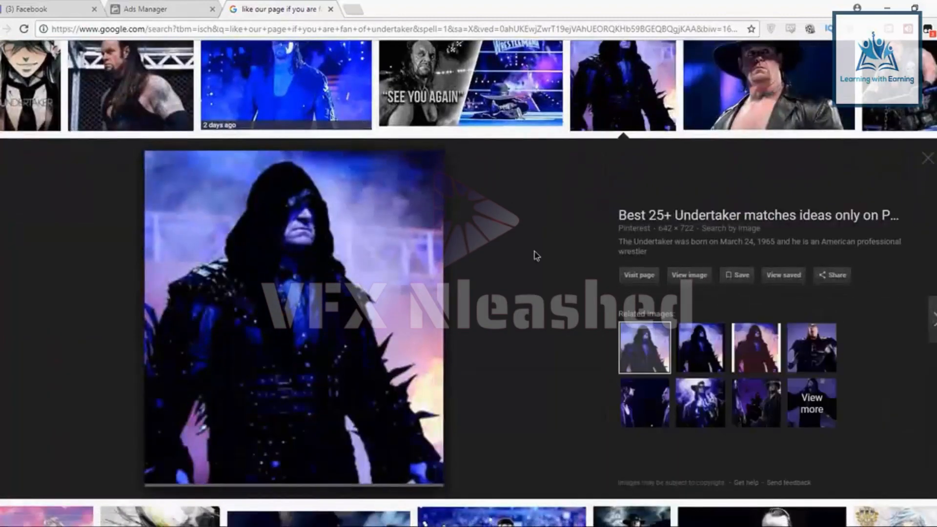
right_click(699, 274)
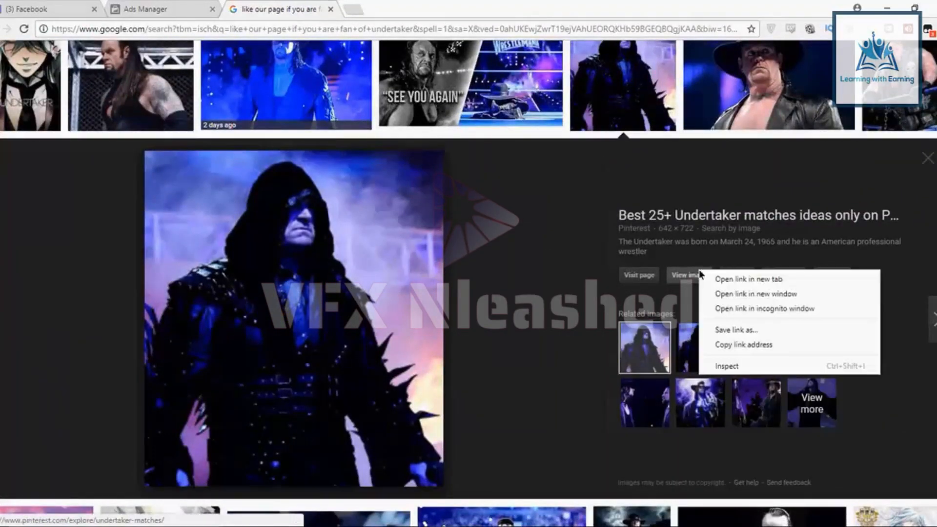
click(714, 279)
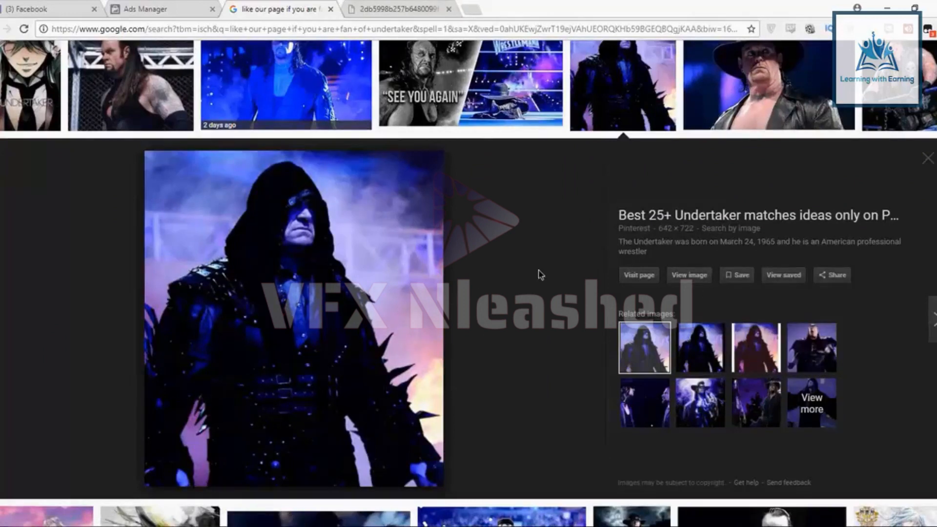
- Preview the related Undertaker picture with outstretched arms and open its full image in a new tab
click(830, 349)
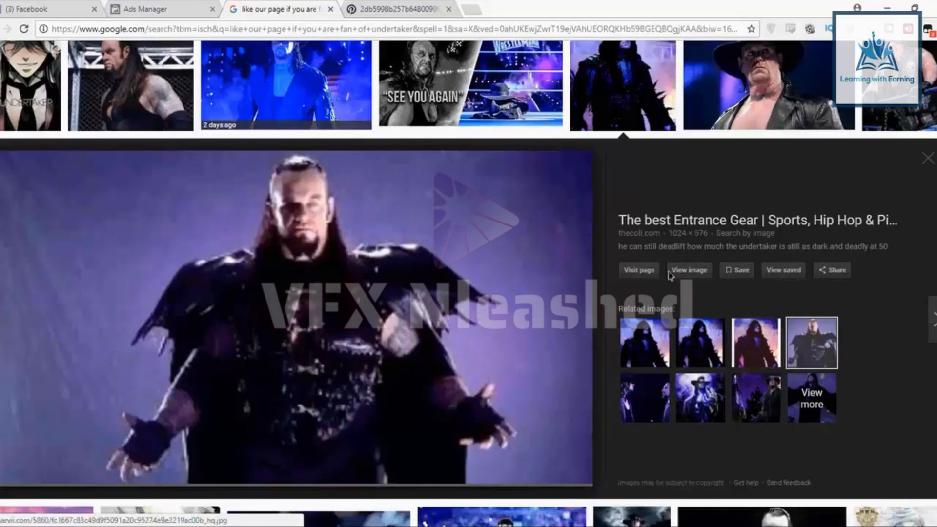
right_click(688, 274)
click(697, 279)
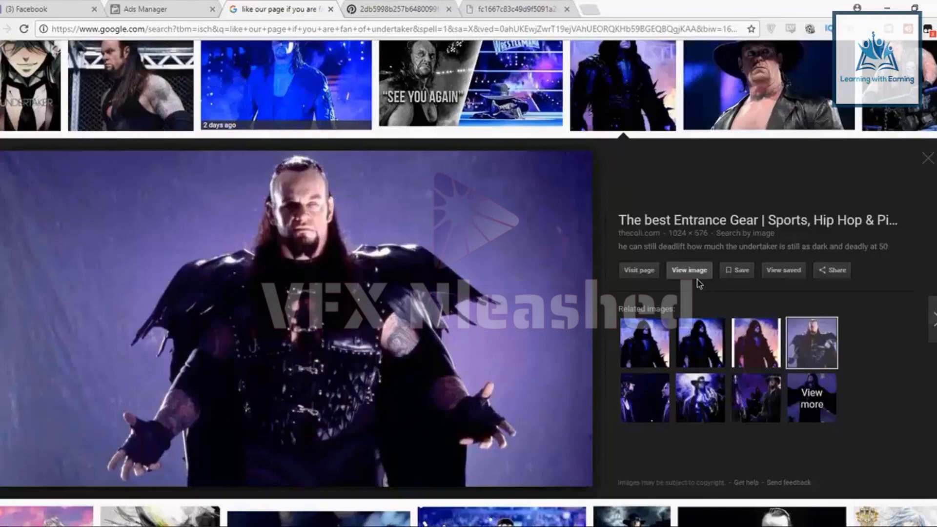
- Preview the full-length Undertaker poster from the row of image results further down
scroll(469, 283, down, 4)
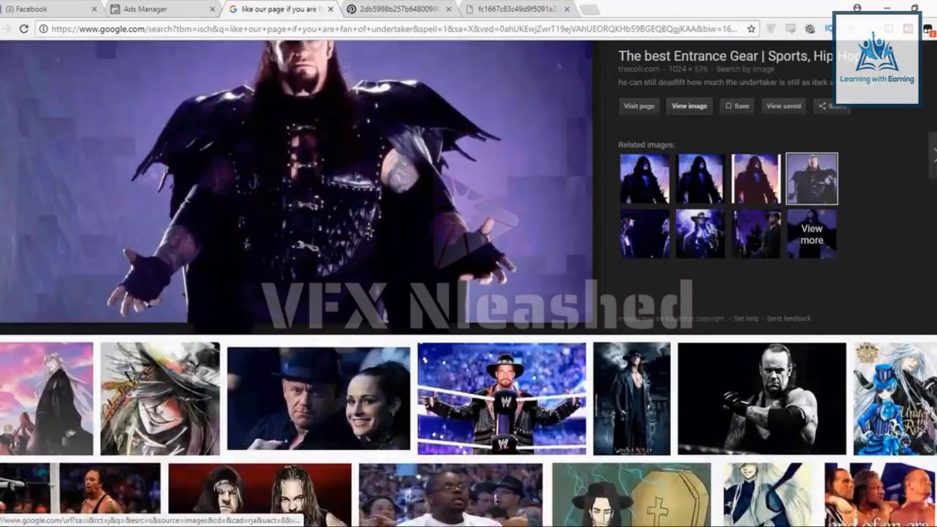
scroll(468, 283, down, 1)
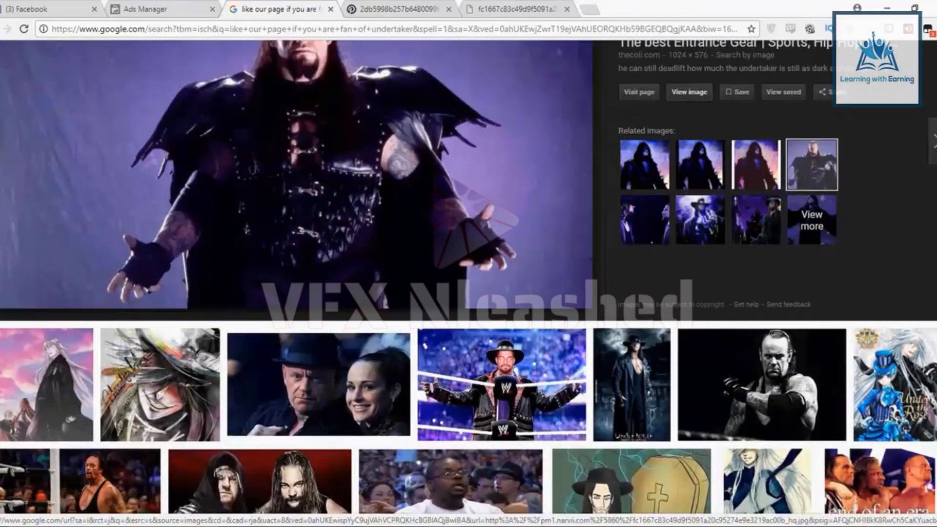
click(663, 393)
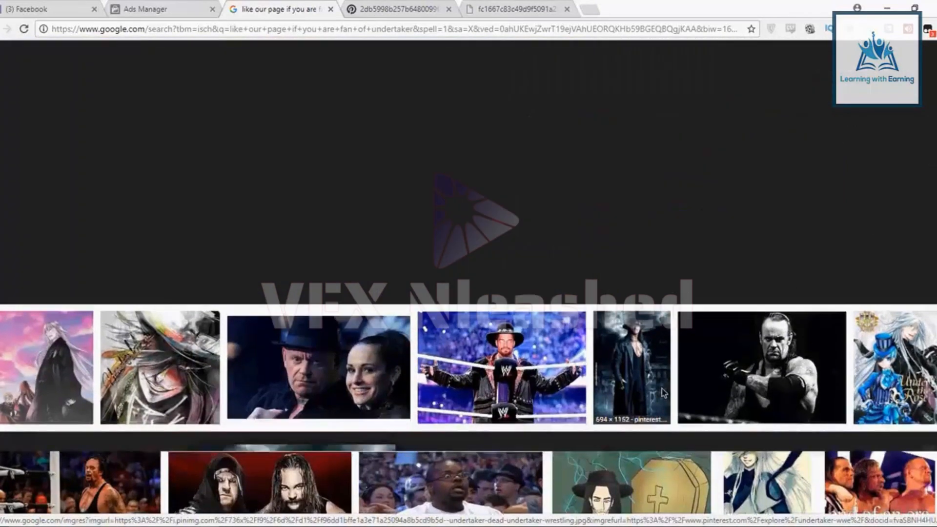
- Compare the two opened full-size Undertaker images, and return to the Google image results
click(348, 6)
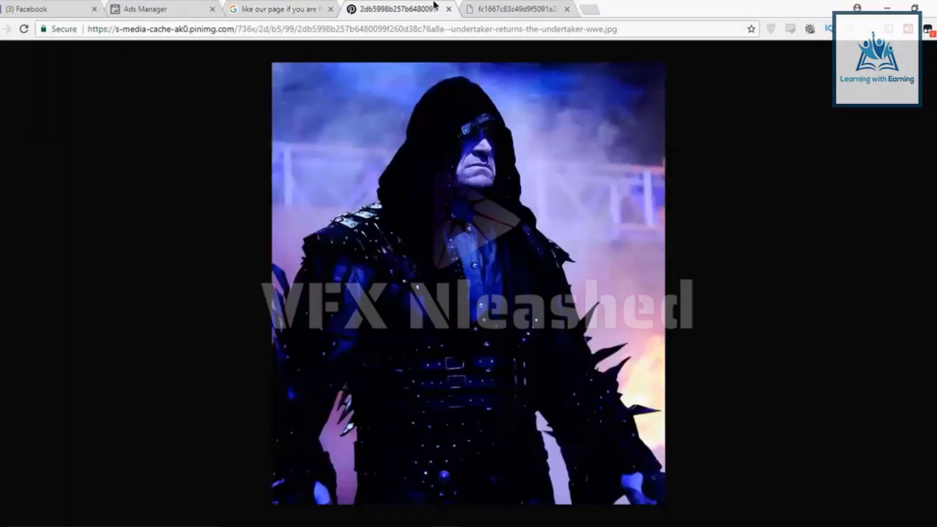
click(510, 4)
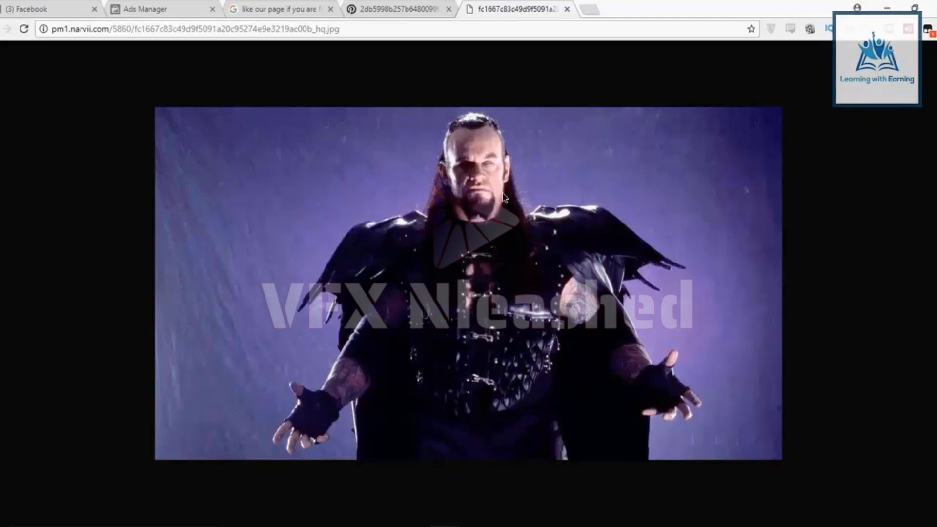
click(410, 6)
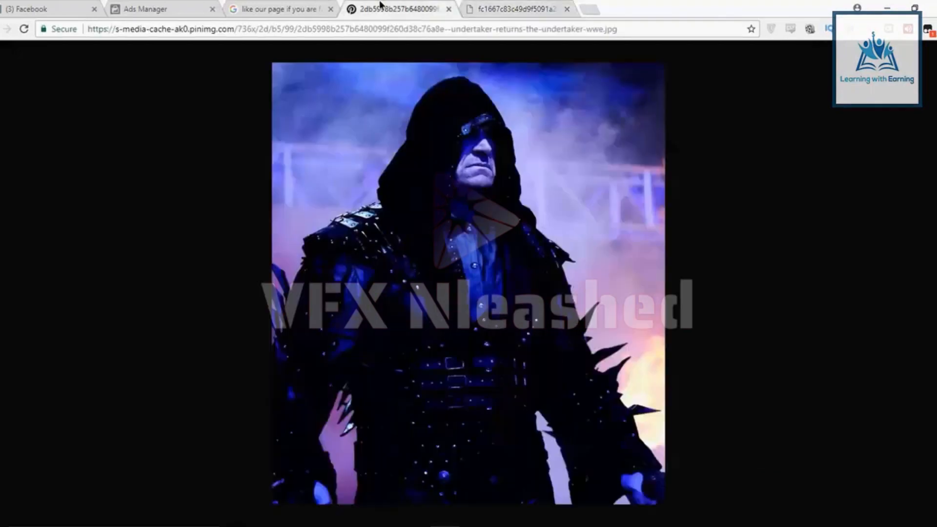
click(282, 6)
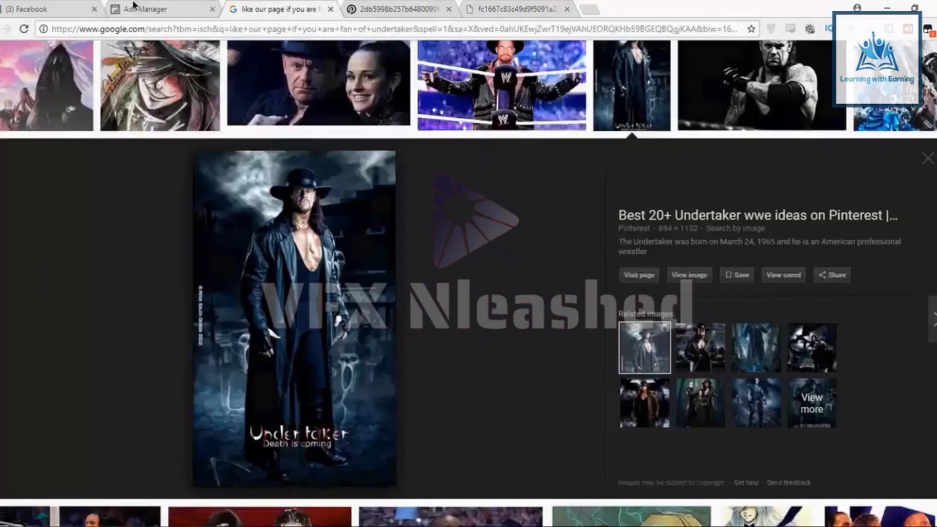
- Return to Ads Manager and remove Pakistan from the ad set's audience locations
click(132, 7)
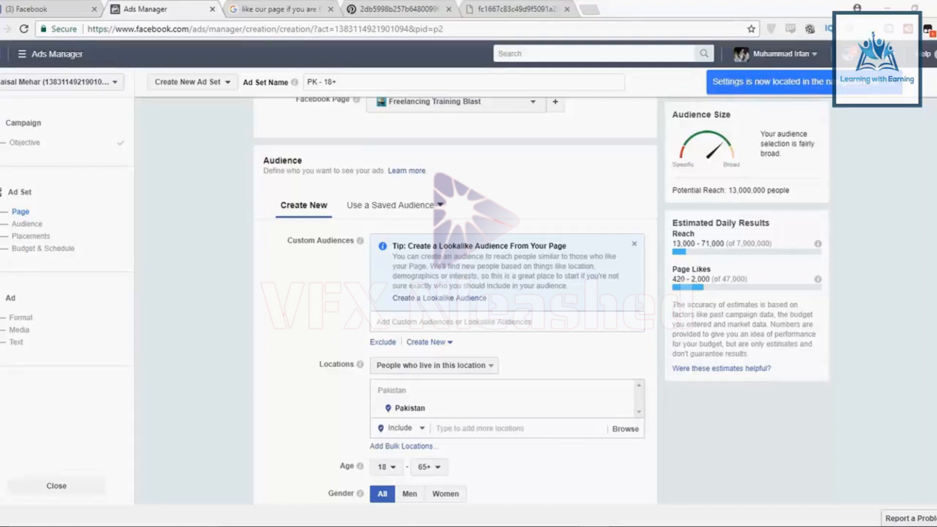
scroll(454, 292, down, 1)
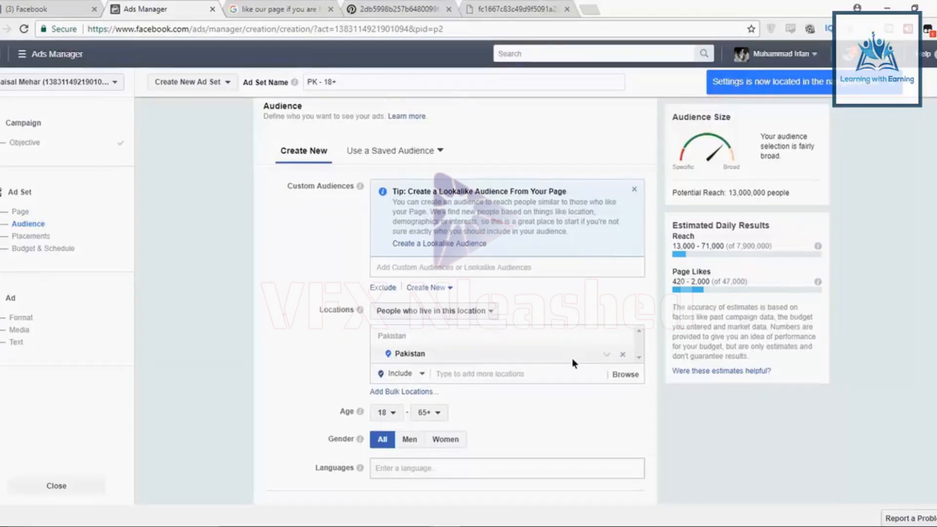
click(622, 354)
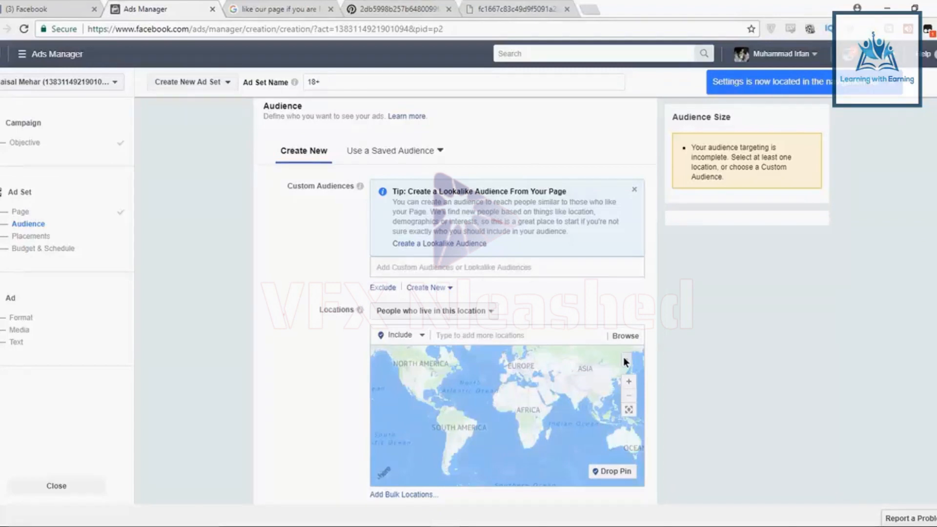
- Add the country United States to the ad set's audience locations
click(529, 330)
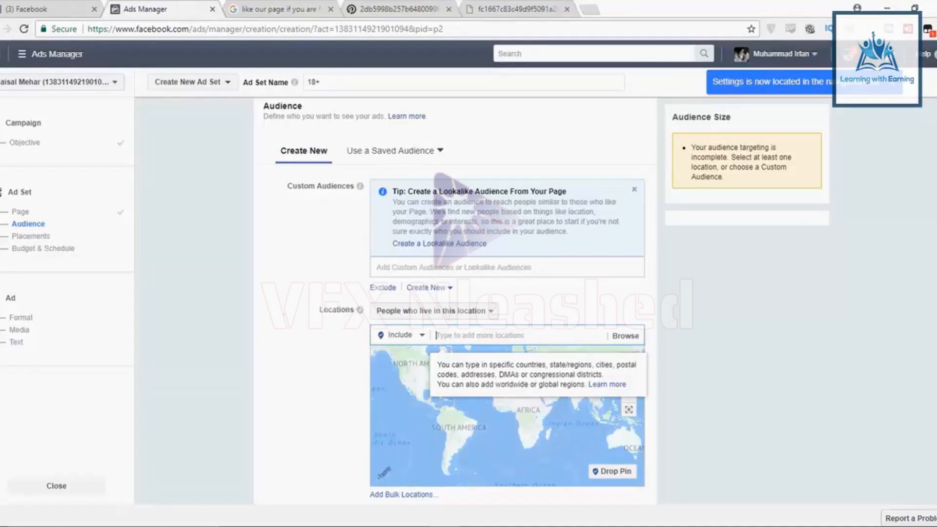
scroll(455, 300, up, 3)
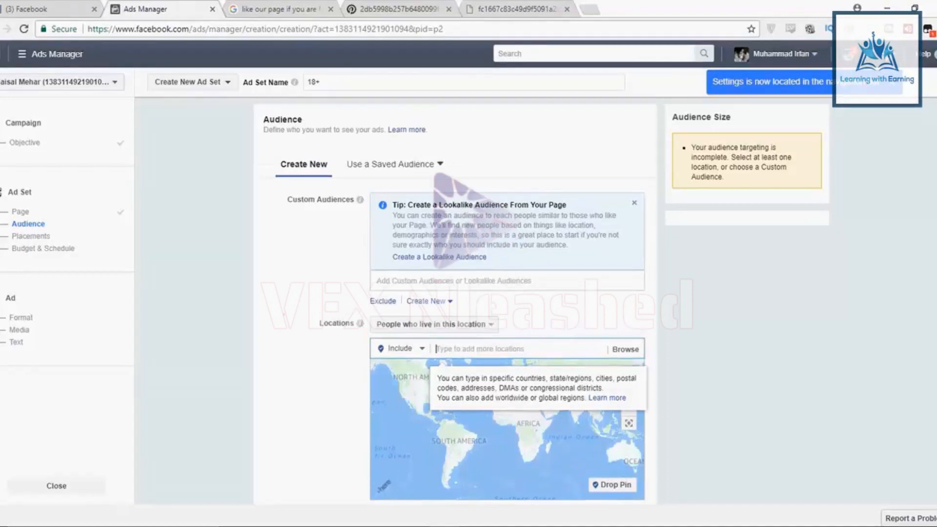
scroll(454, 301, down, 1)
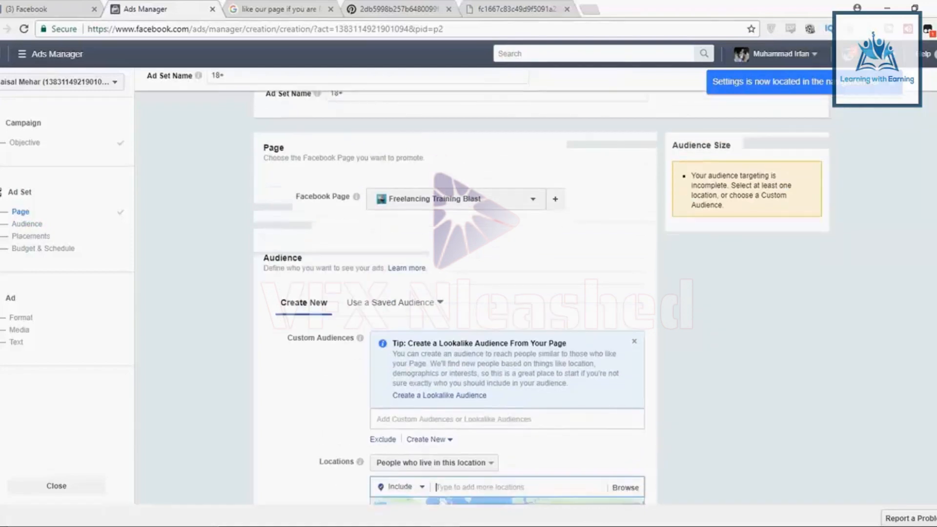
scroll(455, 300, up, 1)
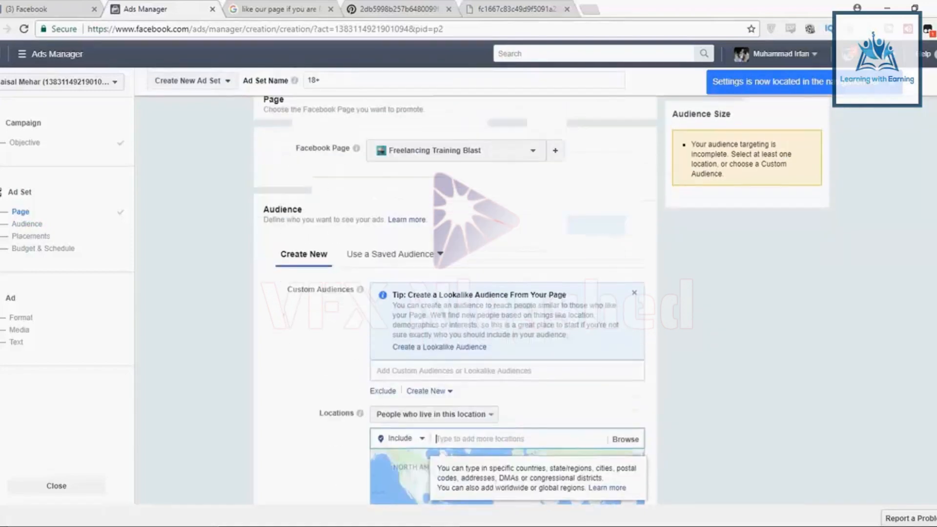
scroll(455, 300, down, 2)
text(united)
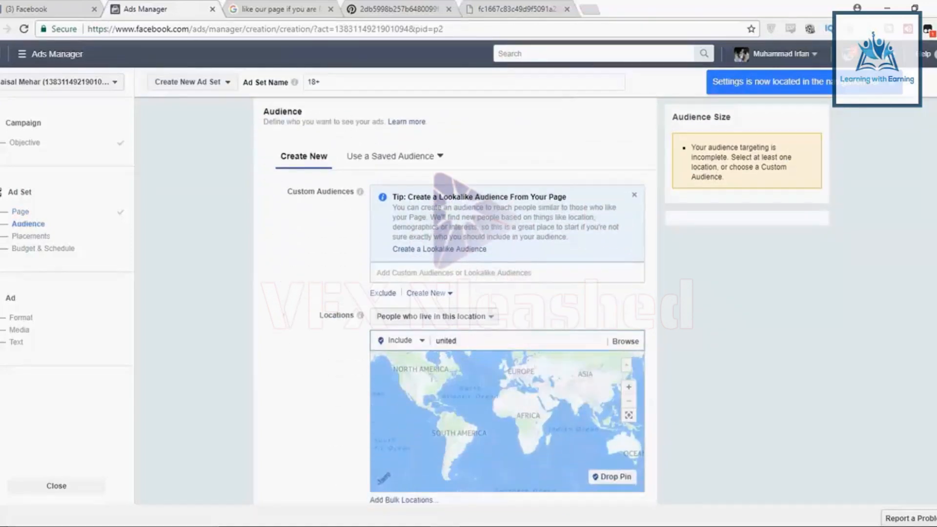
text( state)
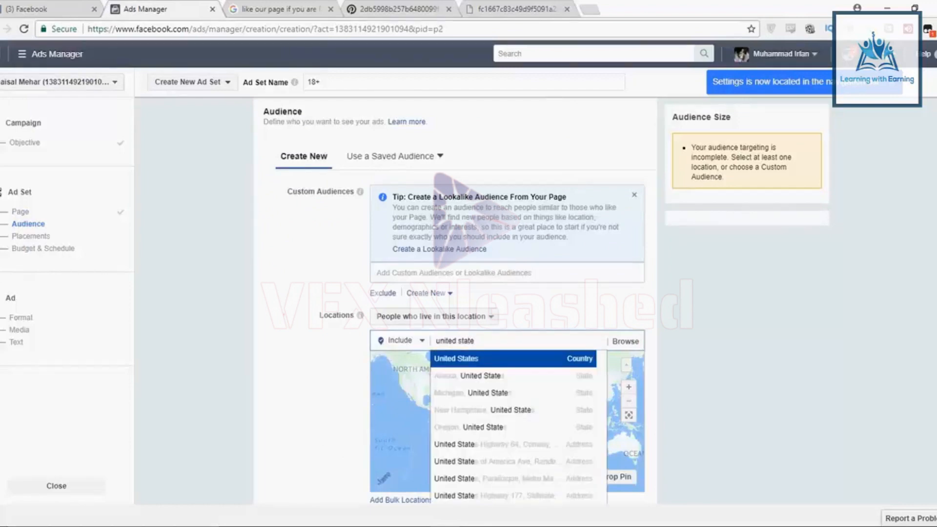
click(502, 361)
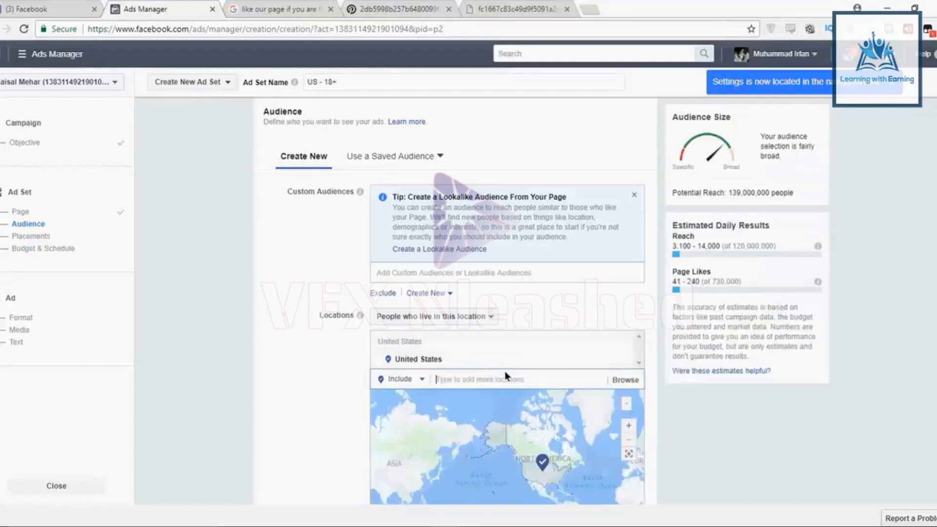
- Add the country Canada to the ad set's audience locations
text(canda)
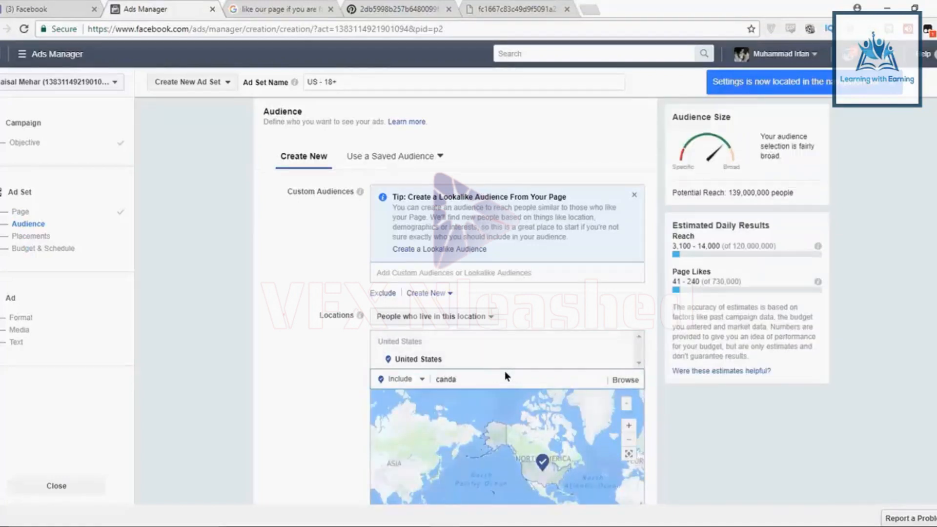
key(BackSpace)
key(BackSpace)
key(BackSpace)
key(BackSpace)
key(BackSpace)
text(cana)
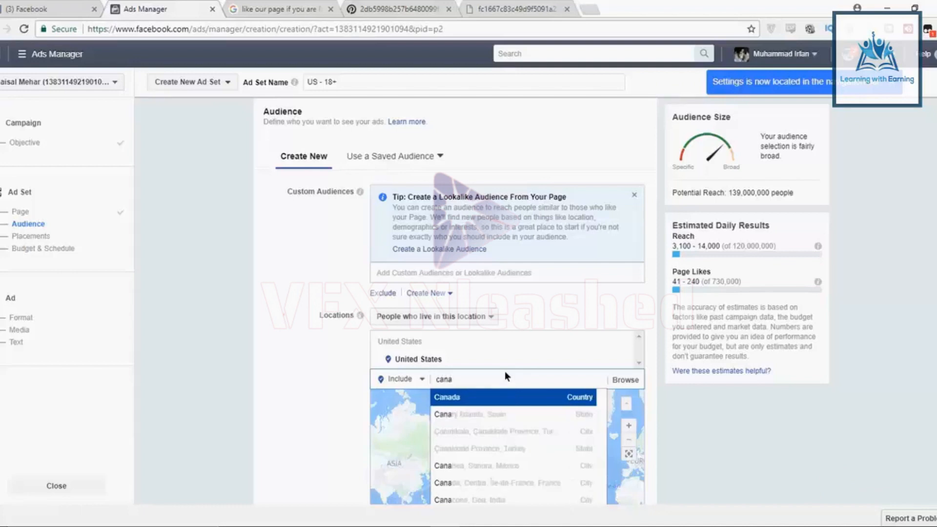
key(Return)
- Add the countries Australia and United Kingdom to the audience locations
text(A)
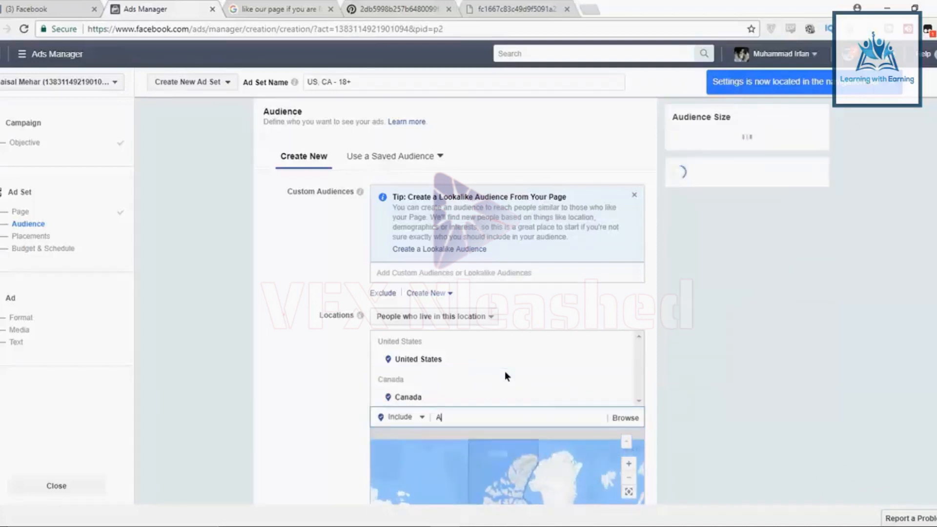
text(ustralia)
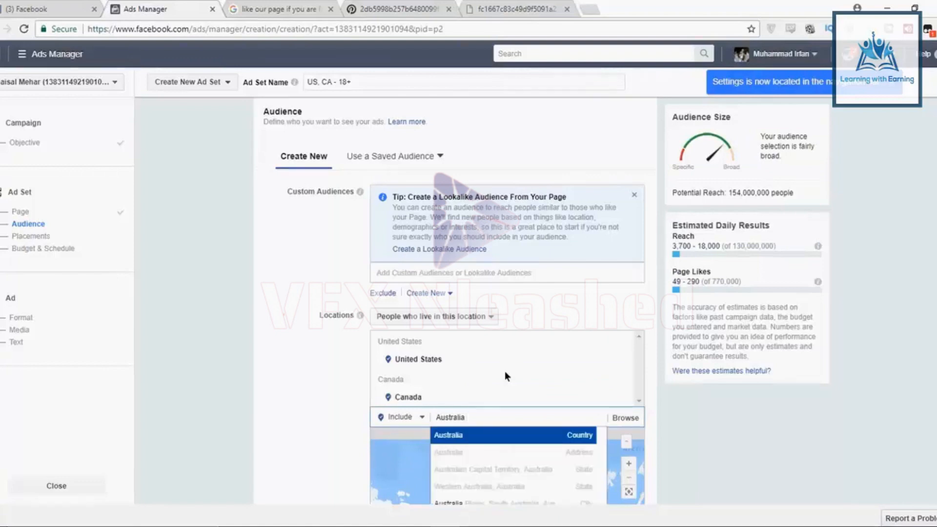
key(Return)
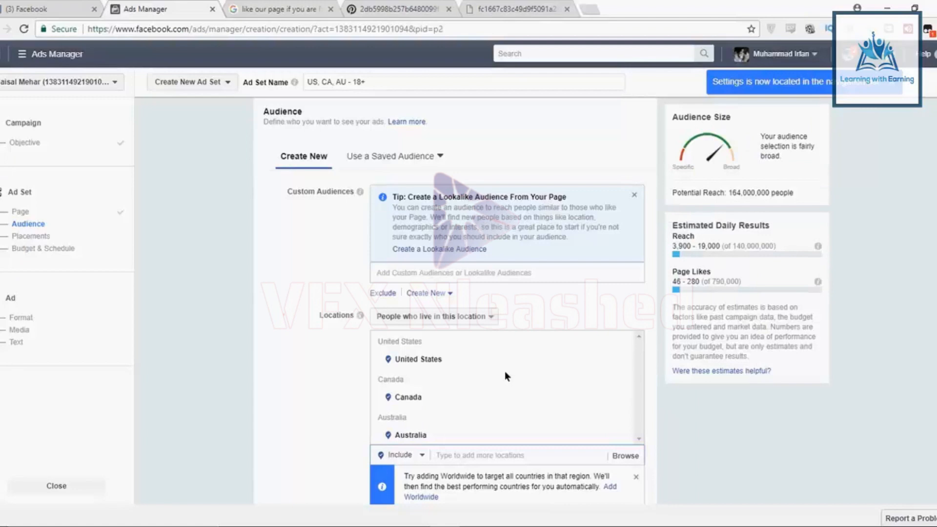
text(unite)
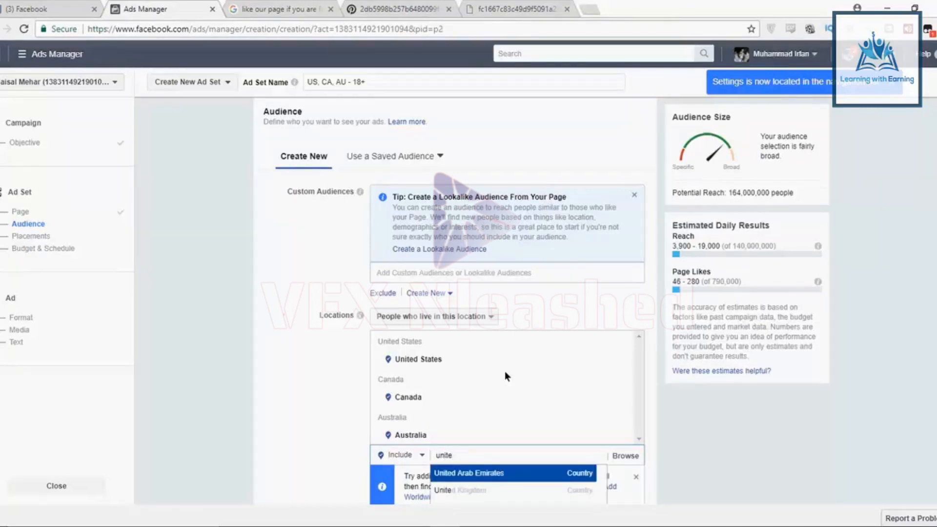
text(d)
key(Down)
key(Return)
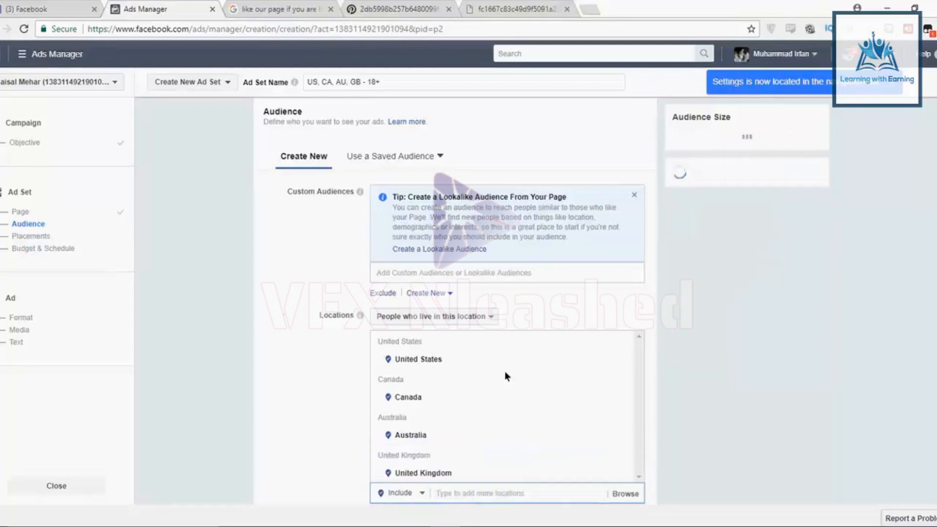
- Add Brazil to the audience locations and remove it again
scroll(482, 356, down, 2)
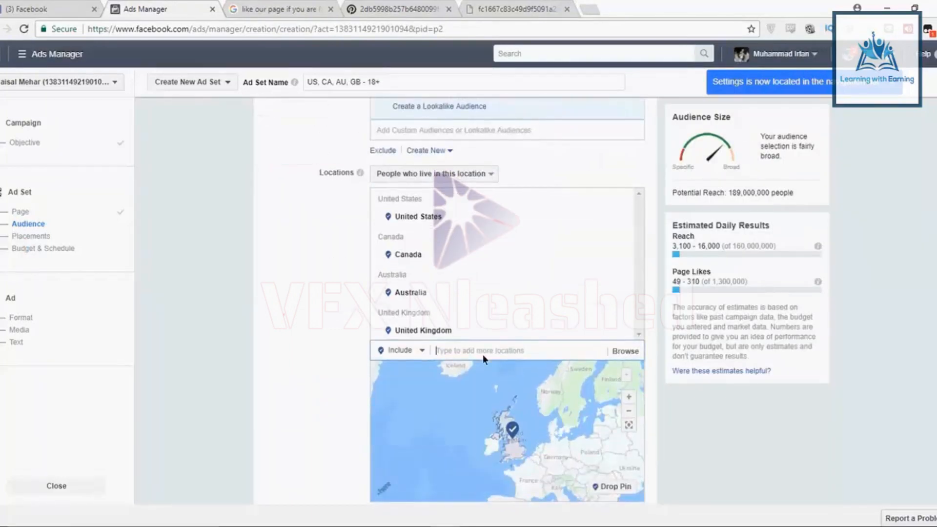
text(Brazil)
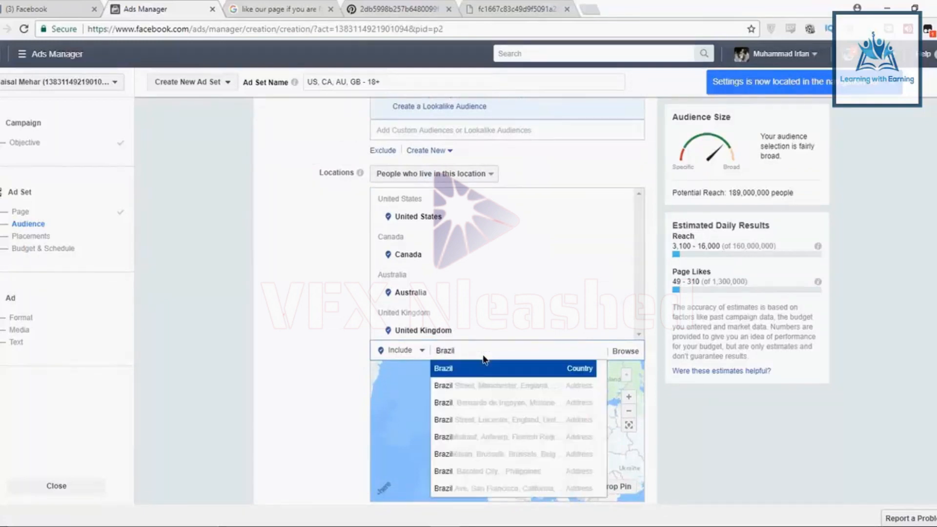
key(Return)
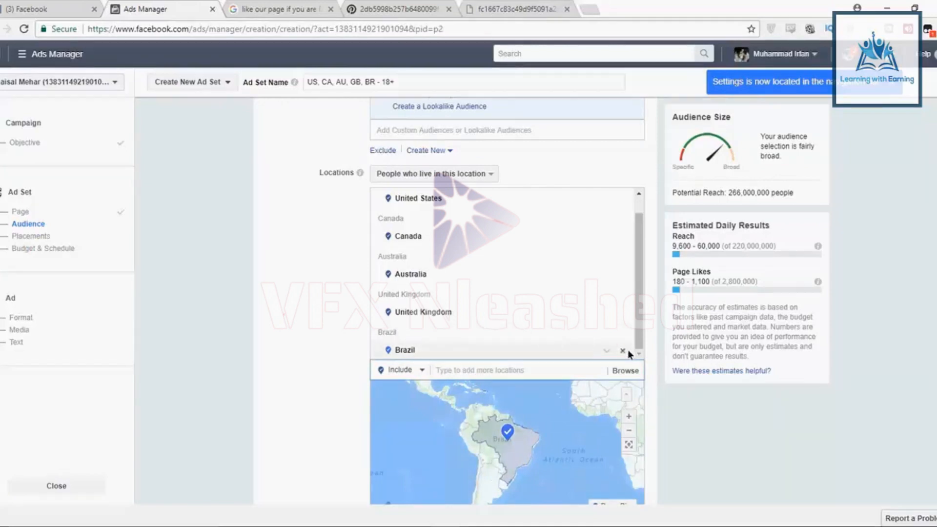
click(623, 352)
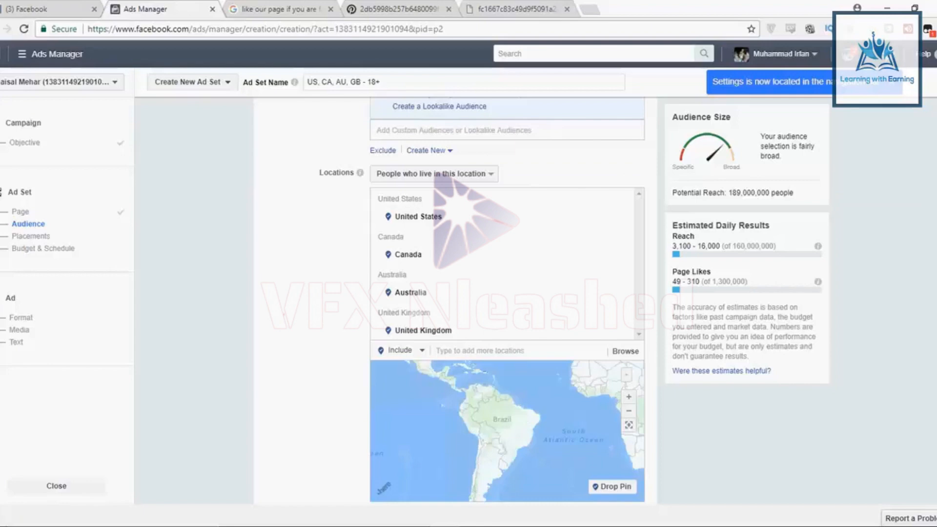
- Set the audience's minimum age to 21
scroll(507, 302, down, 3)
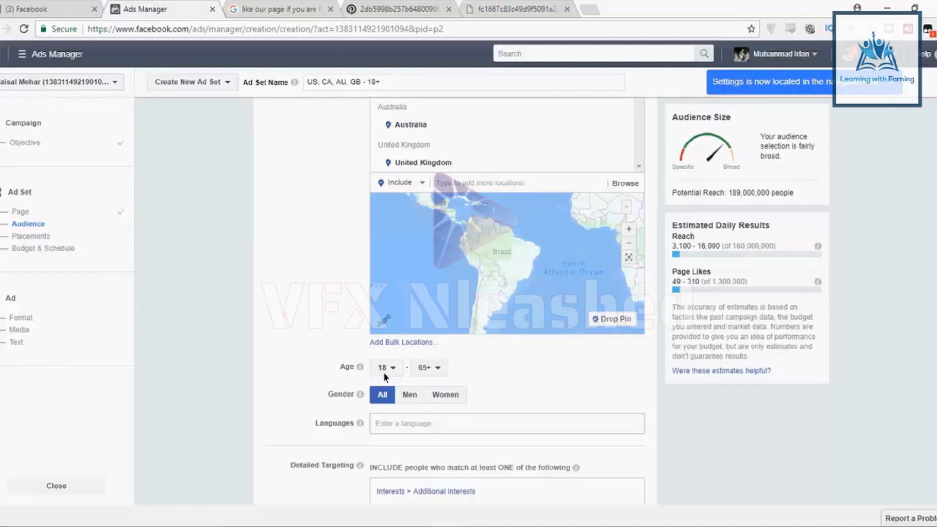
click(383, 372)
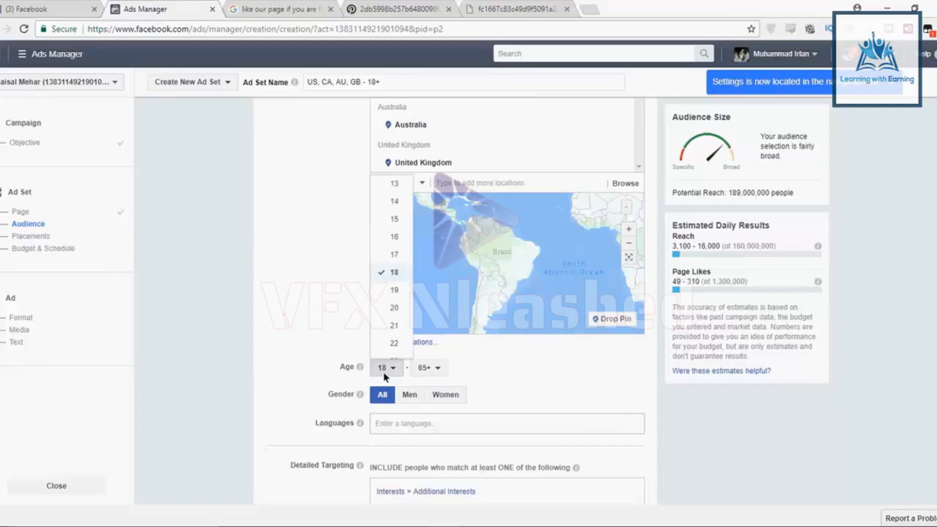
click(396, 323)
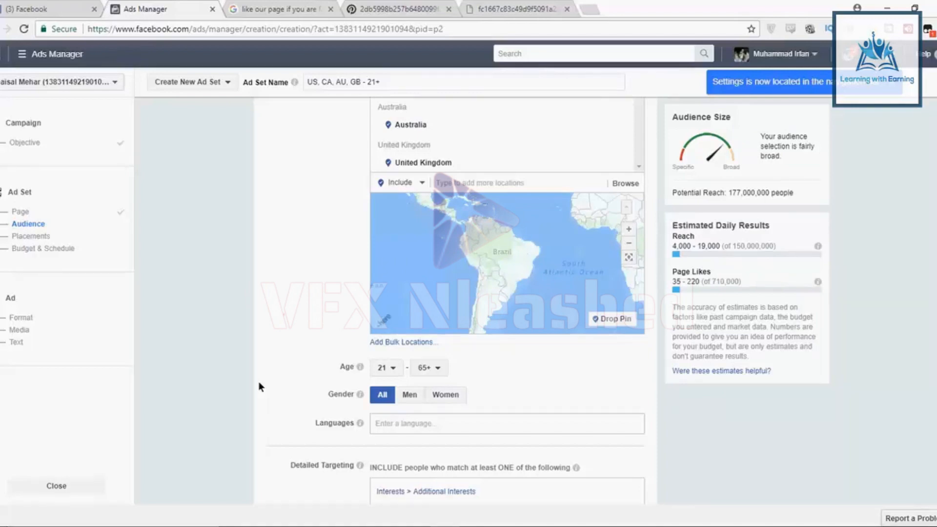
- Try limiting the audience gender to Men and check the estimated daily results
mouse_move(359, 394)
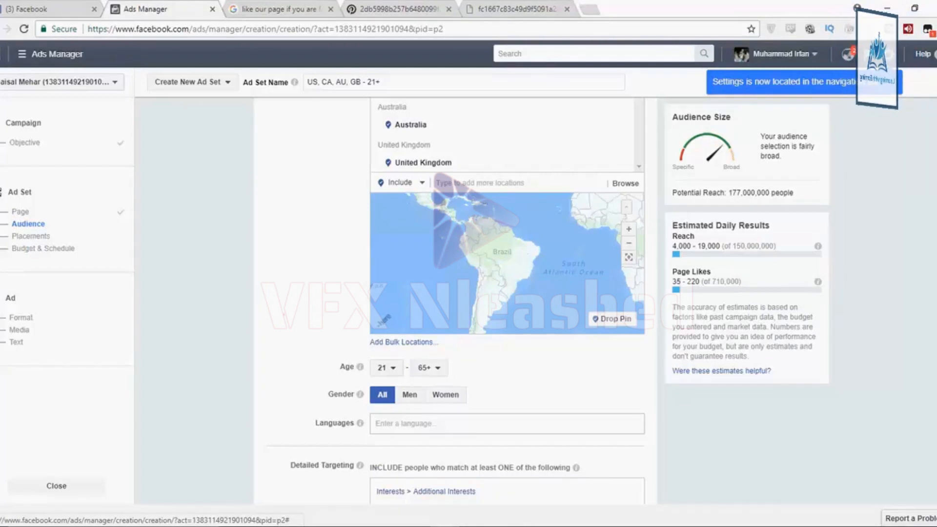
scroll(534, 379, down, 1)
scroll(422, 316, down, 3)
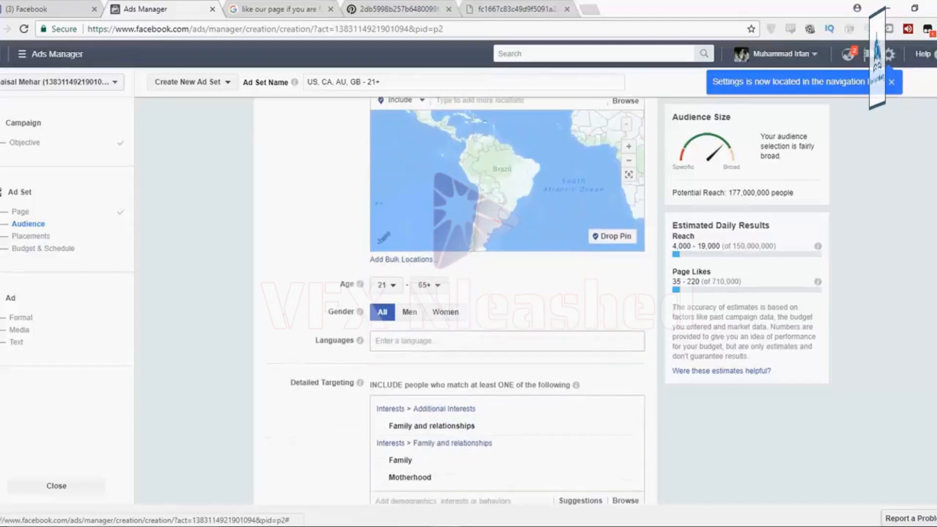
click(410, 311)
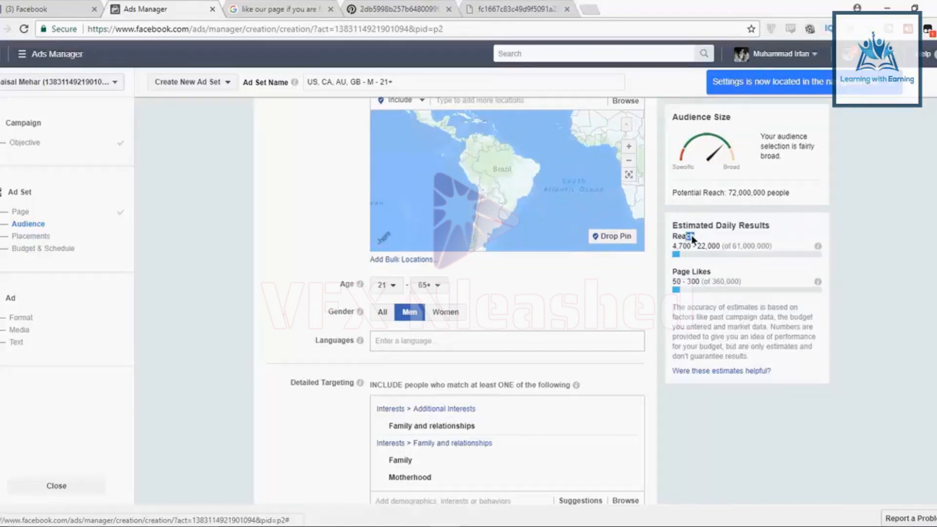
drag(691, 235, 668, 226)
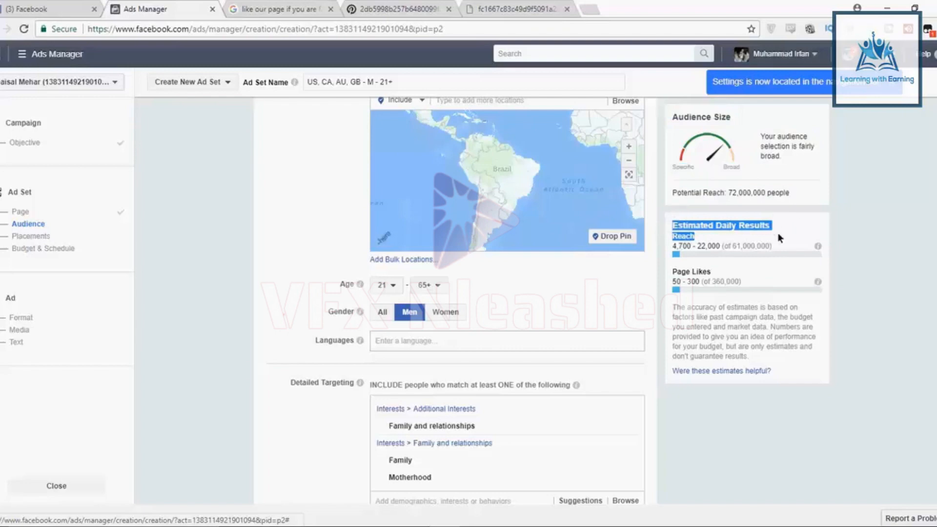
- Examine the ad set's placements and daily budget, and review the audience locations, age and gender settings again
scroll(456, 300, down, 8)
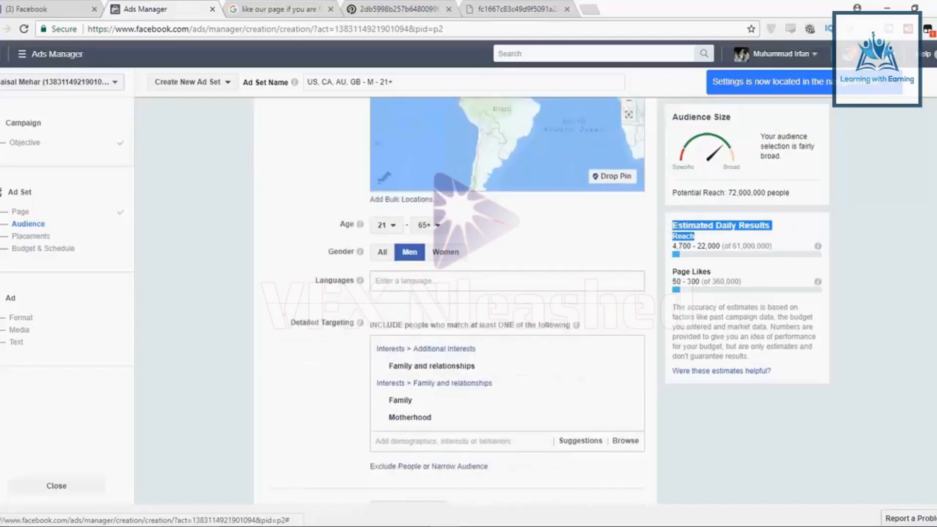
scroll(476, 342, down, 4)
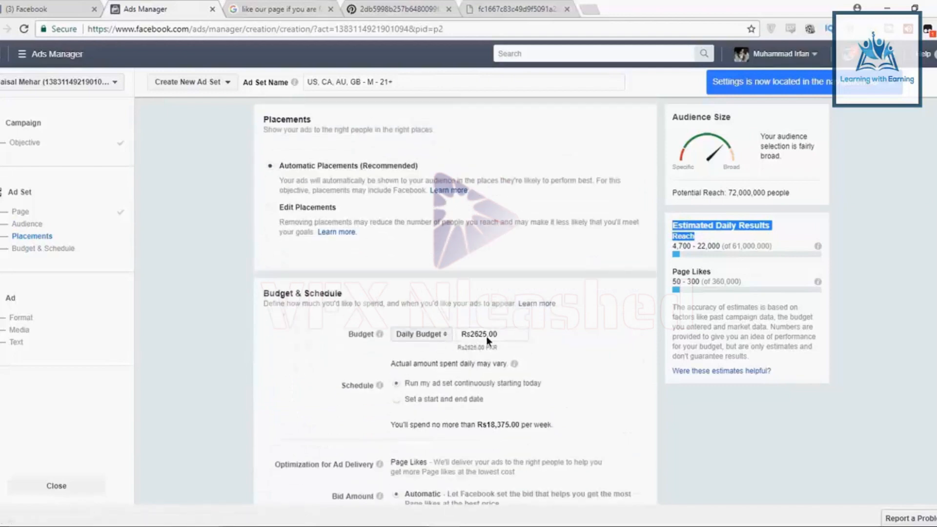
double_click(486, 336)
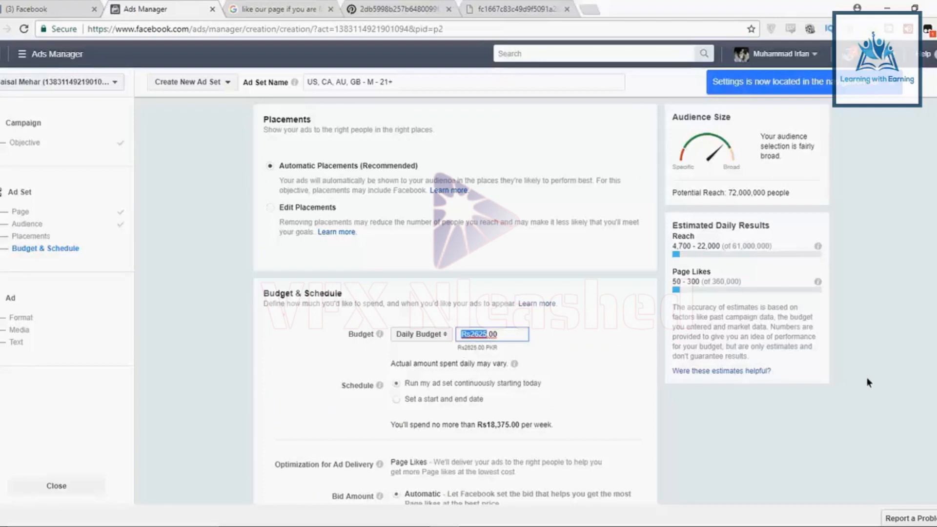
scroll(455, 302, up, 10)
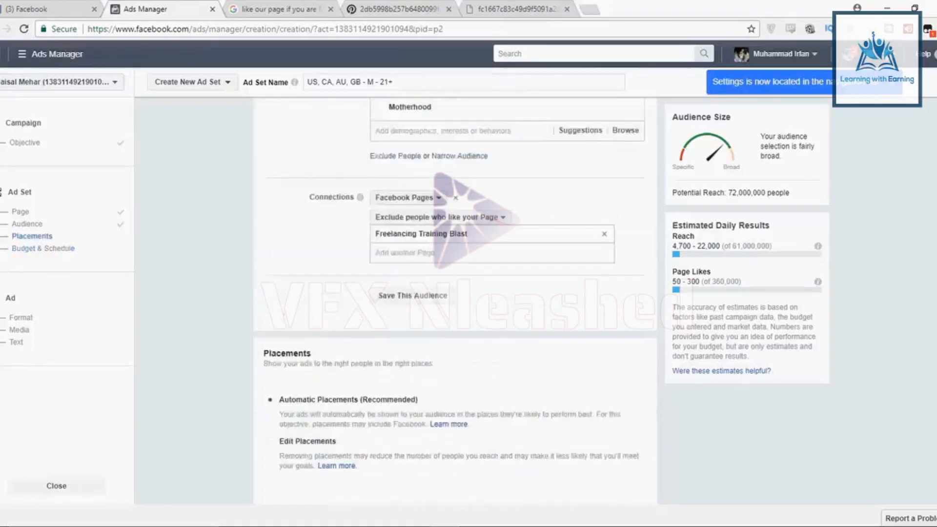
scroll(456, 302, up, 5)
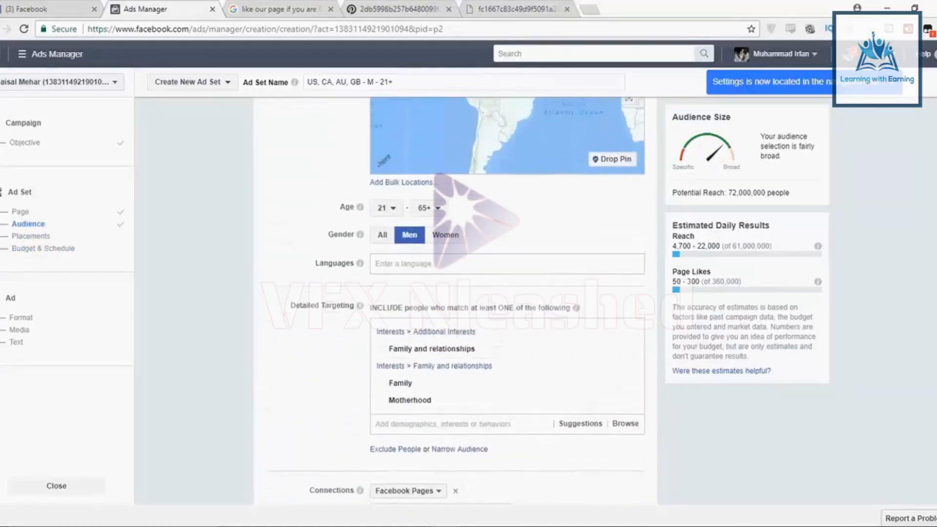
scroll(456, 302, down, 1)
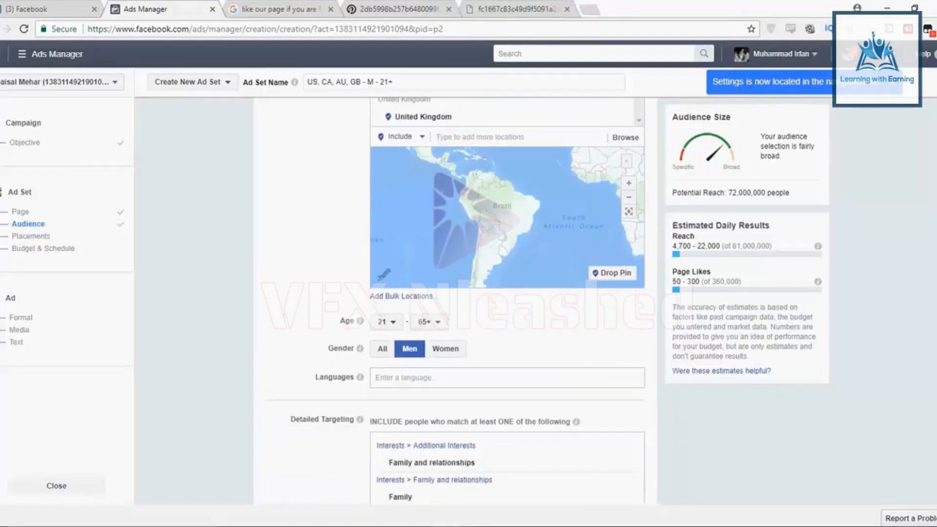
scroll(508, 300, up, 6)
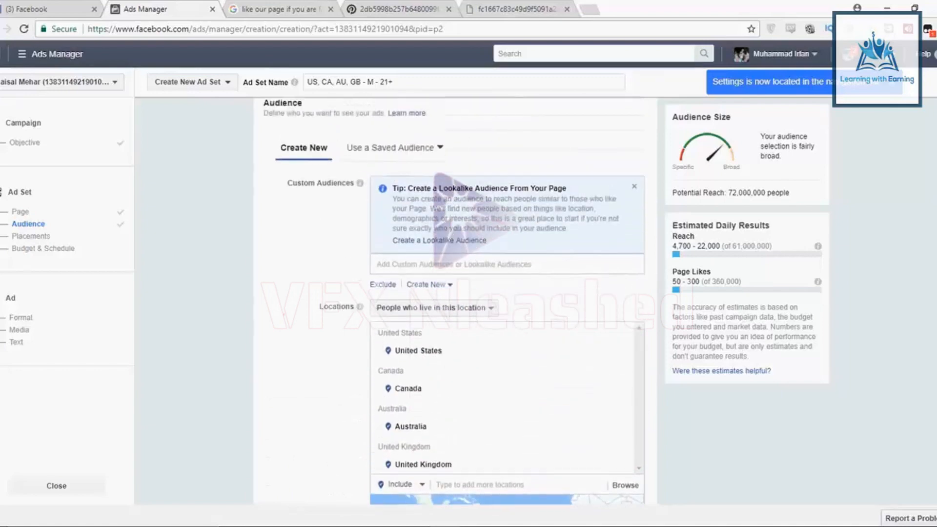
scroll(507, 300, down, 7)
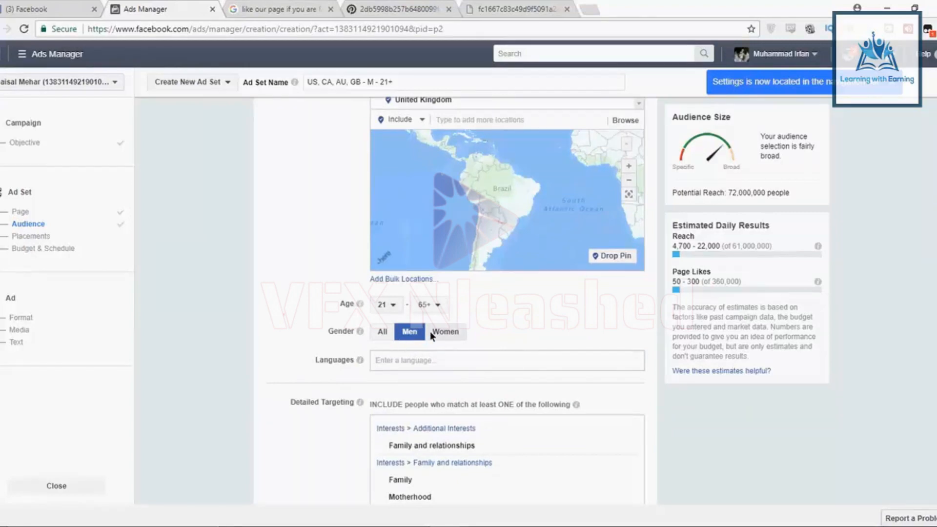
- Set the audience gender to All and add English (All) to the target languages
click(384, 332)
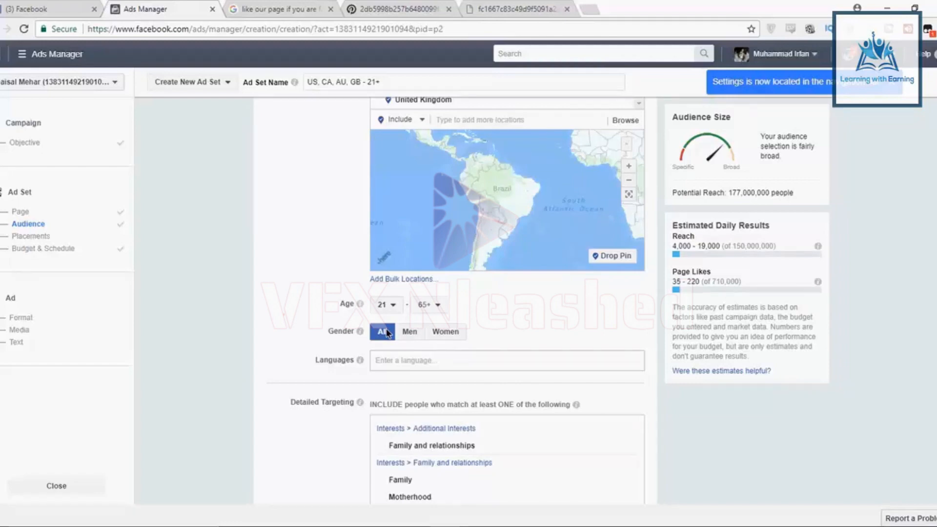
click(456, 361)
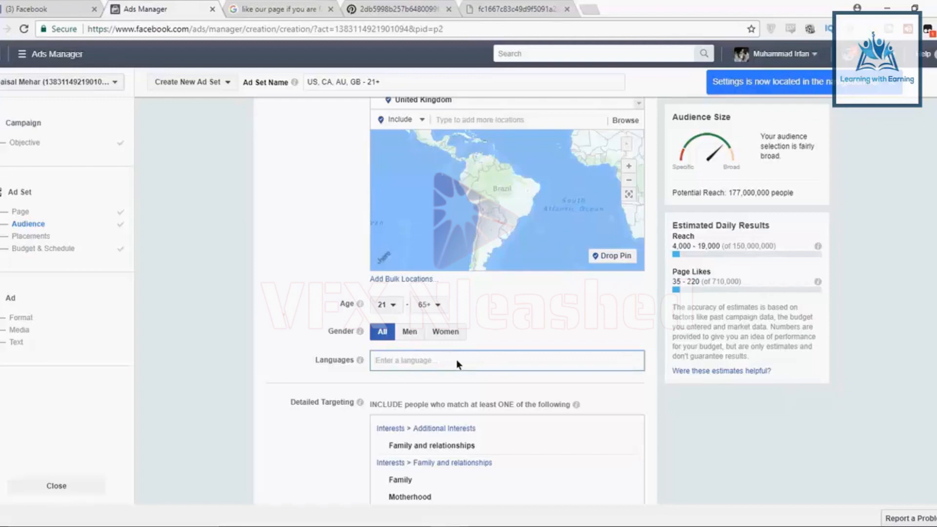
text(Engli)
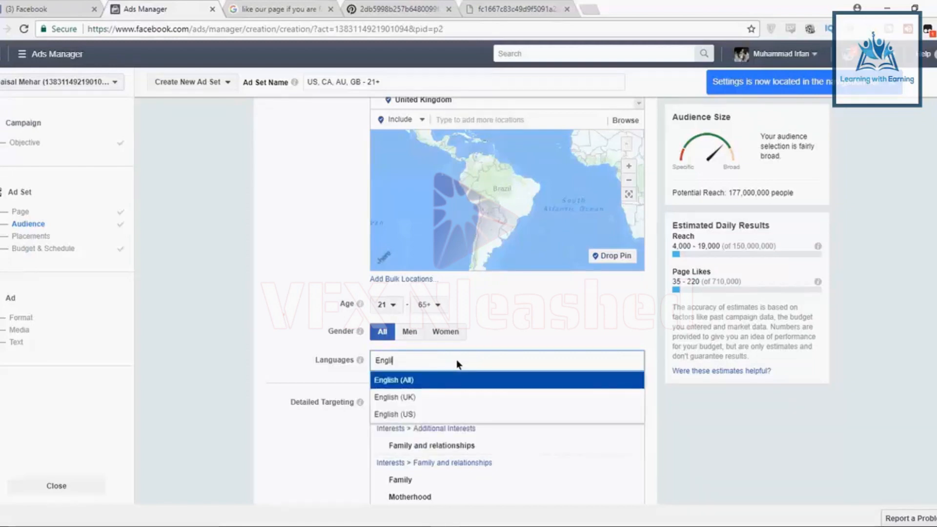
key(Return)
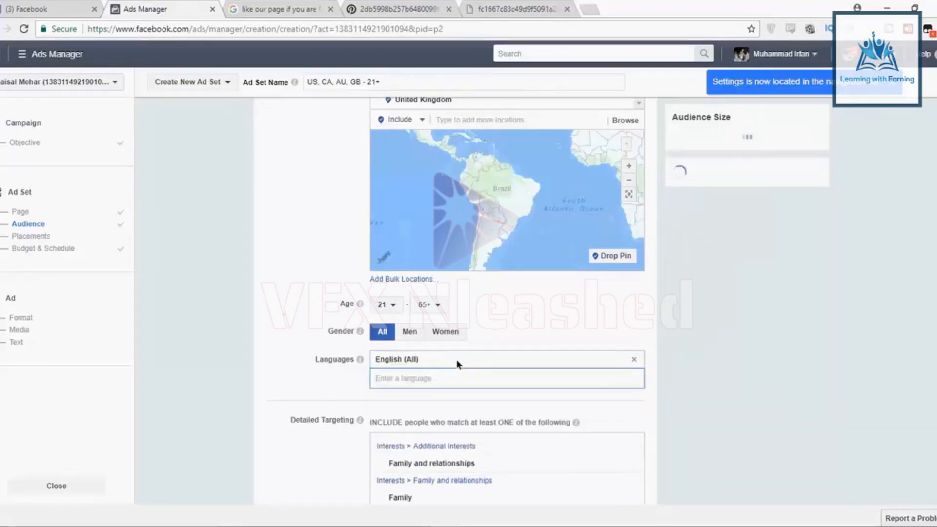
- Add English (UK) and English (US) to the audience's target languages
text(Engli)
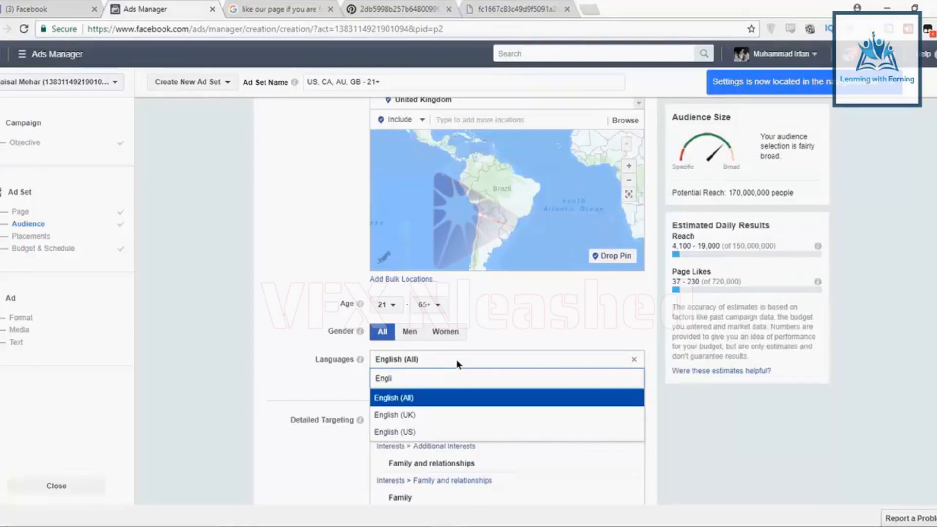
key(Down)
key(Return)
text(Engl)
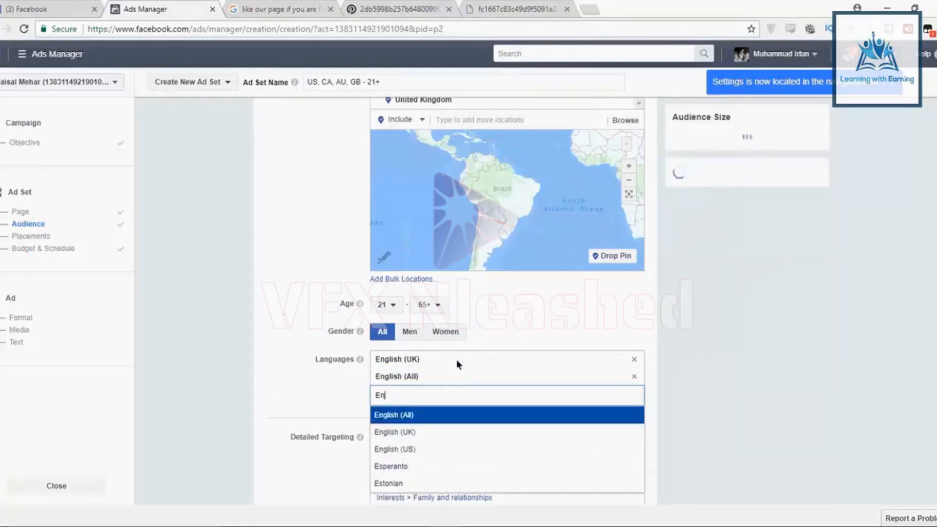
key(Down)
key(Down)
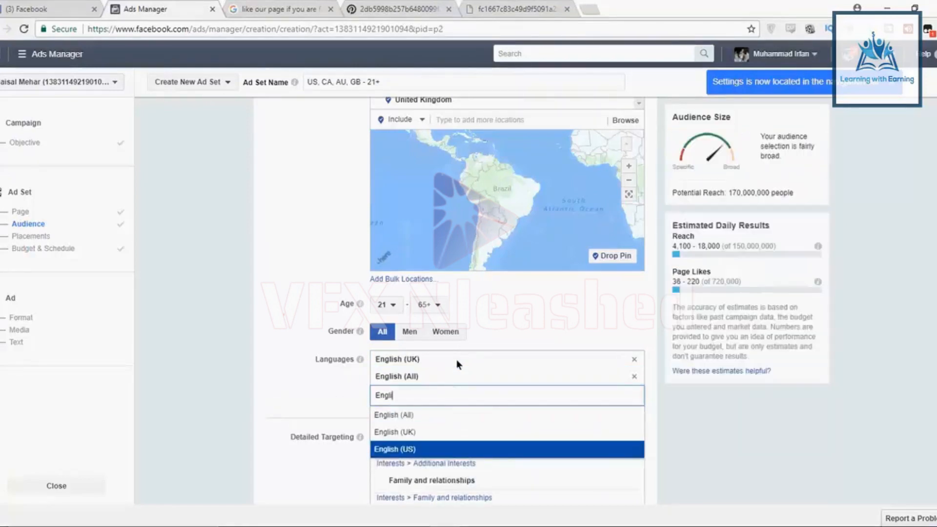
key(Return)
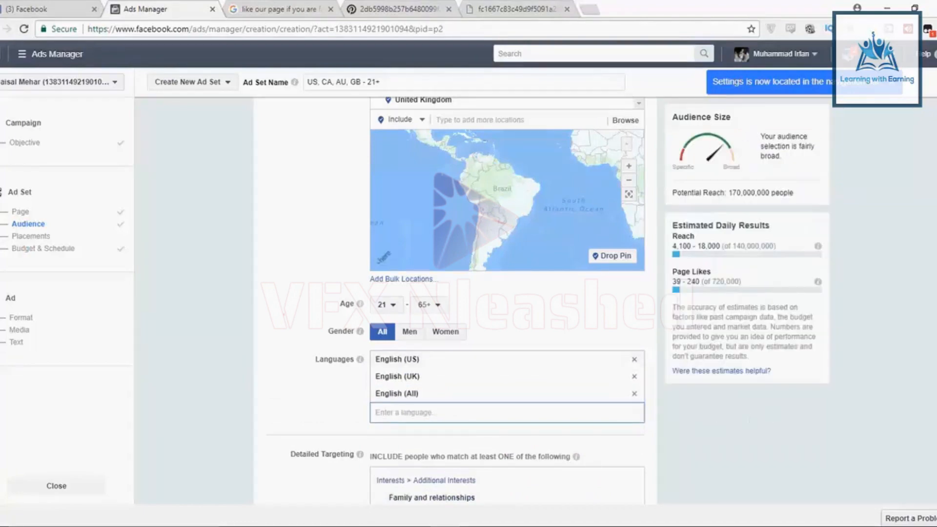
- Remove the Family and relationships, Family and Motherhood interests from the detailed targeting
scroll(507, 293, down, 3)
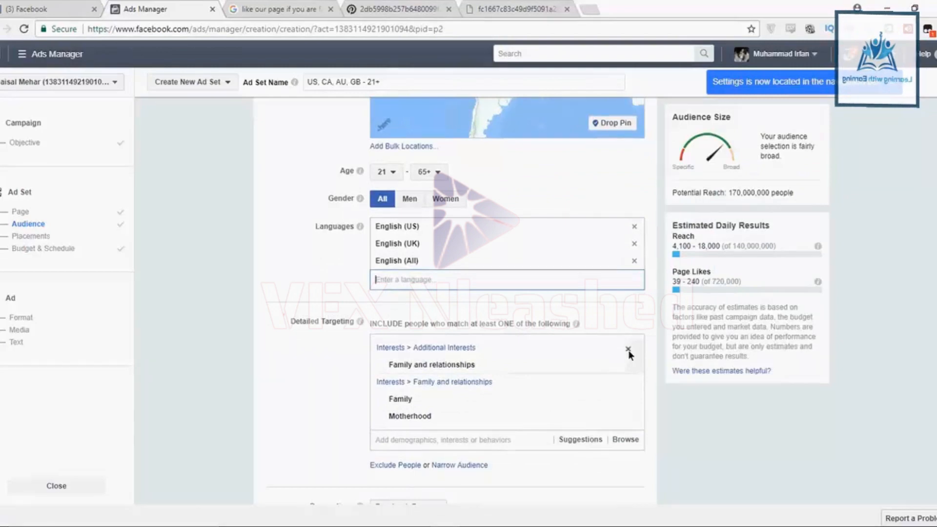
click(628, 349)
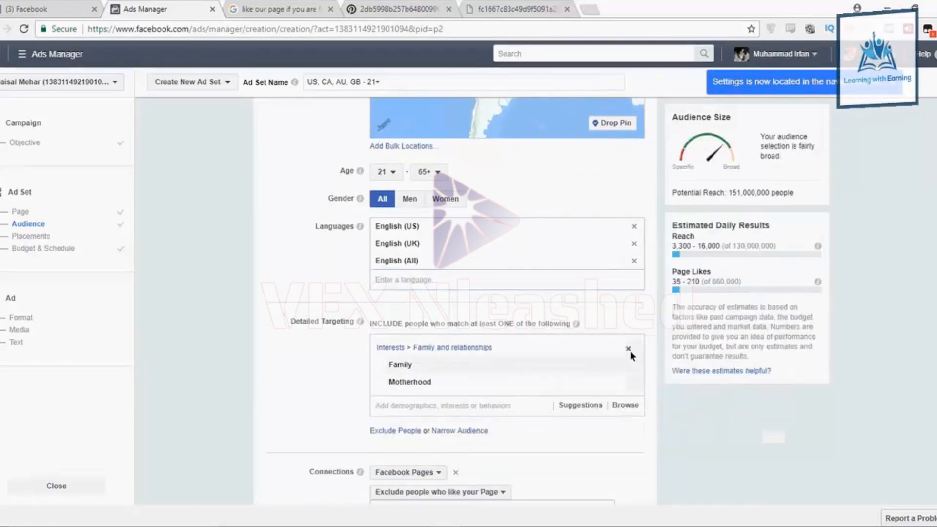
click(628, 349)
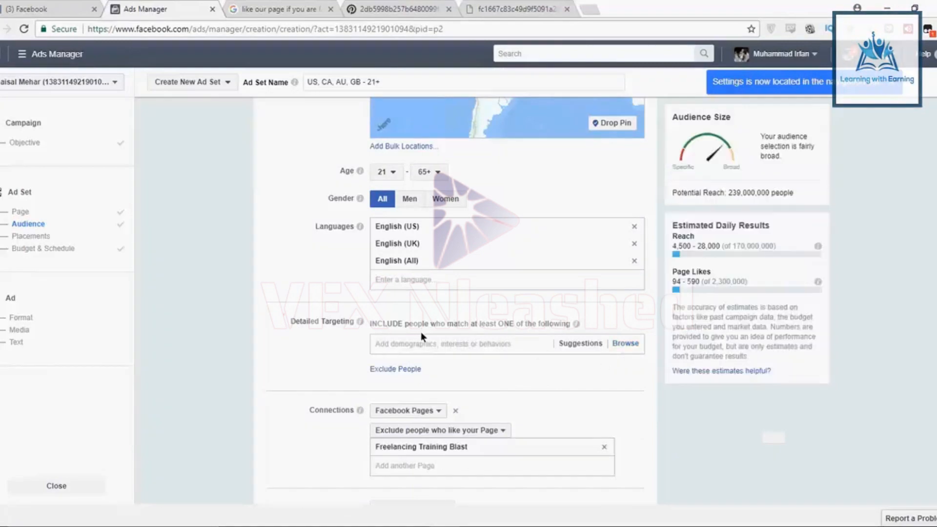
- Remove the Freelancing Training Blast exclusion and the Facebook Pages connection type from the audience's connections
click(418, 345)
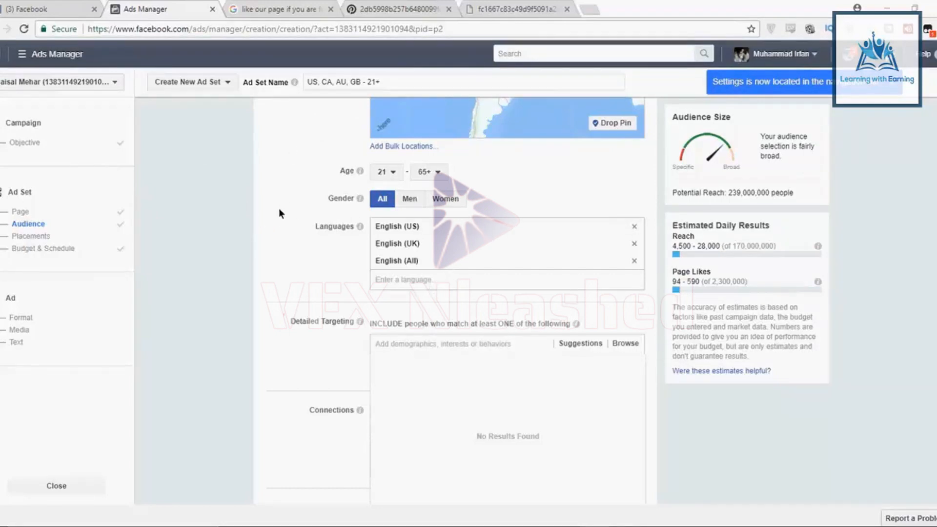
click(464, 347)
scroll(463, 347, down, 3)
scroll(507, 273, up, 1)
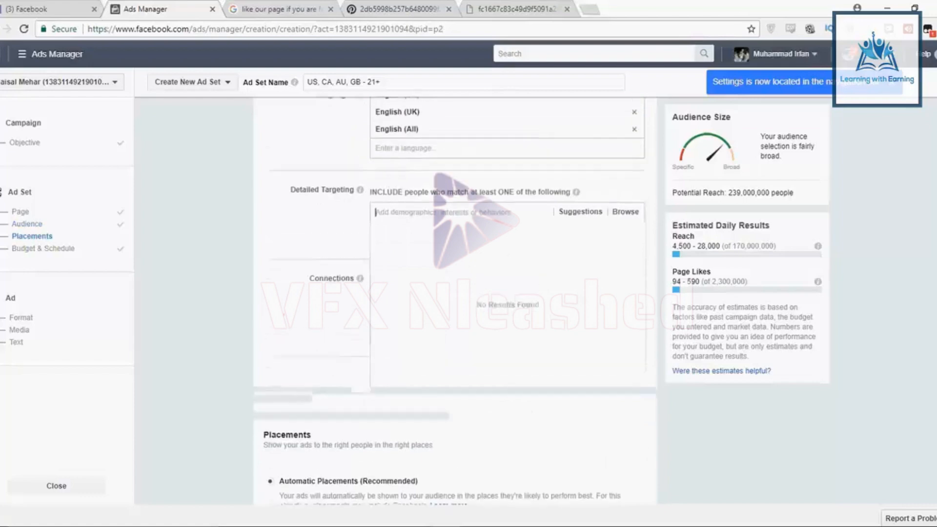
click(630, 351)
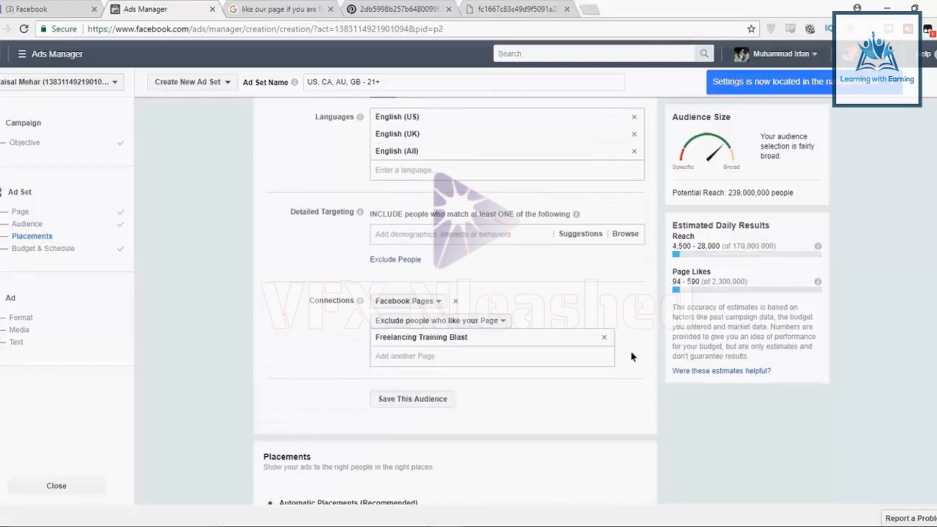
click(605, 336)
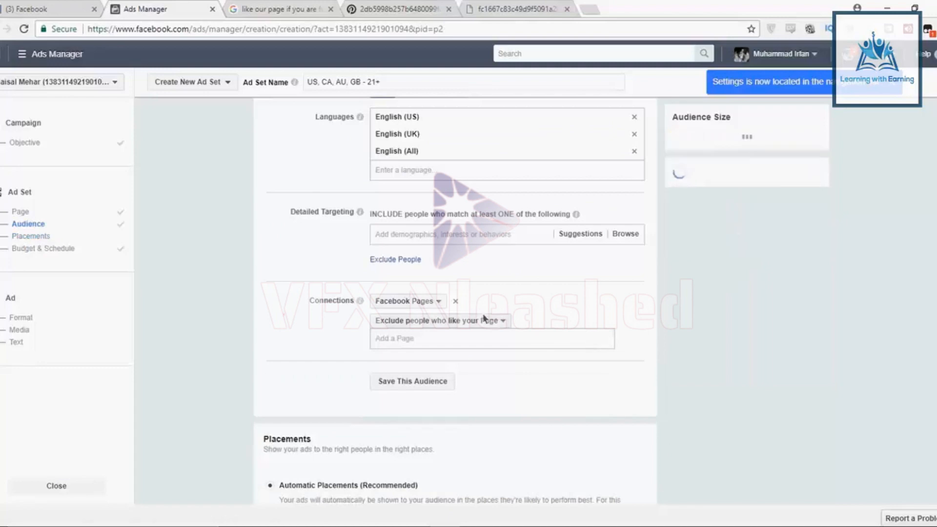
click(454, 300)
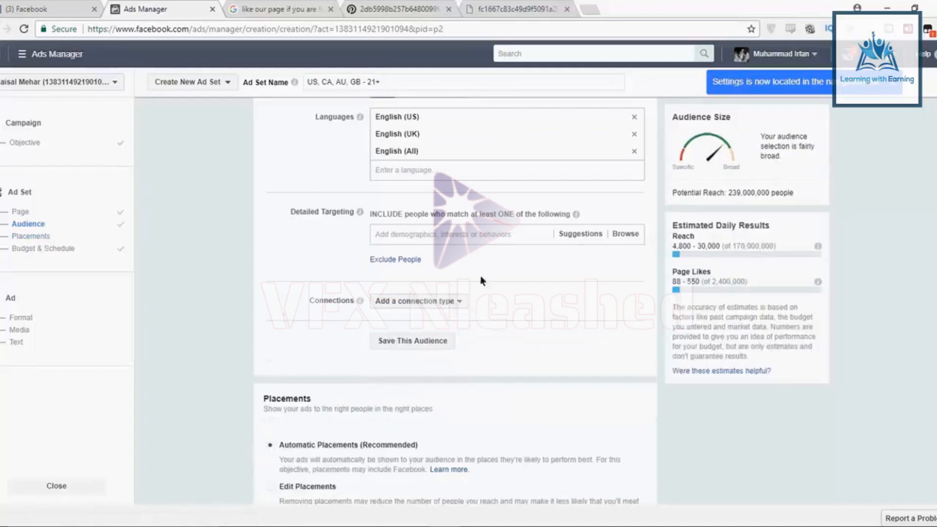
click(468, 230)
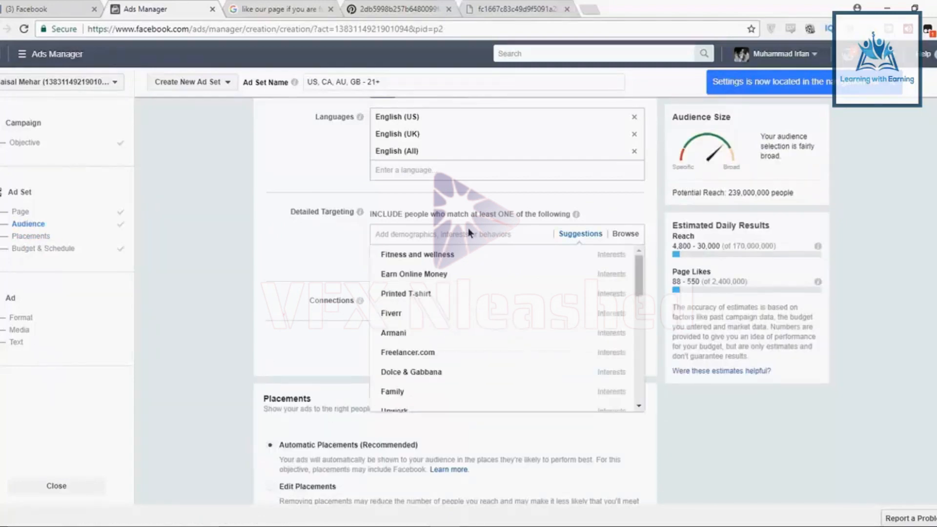
click(311, 244)
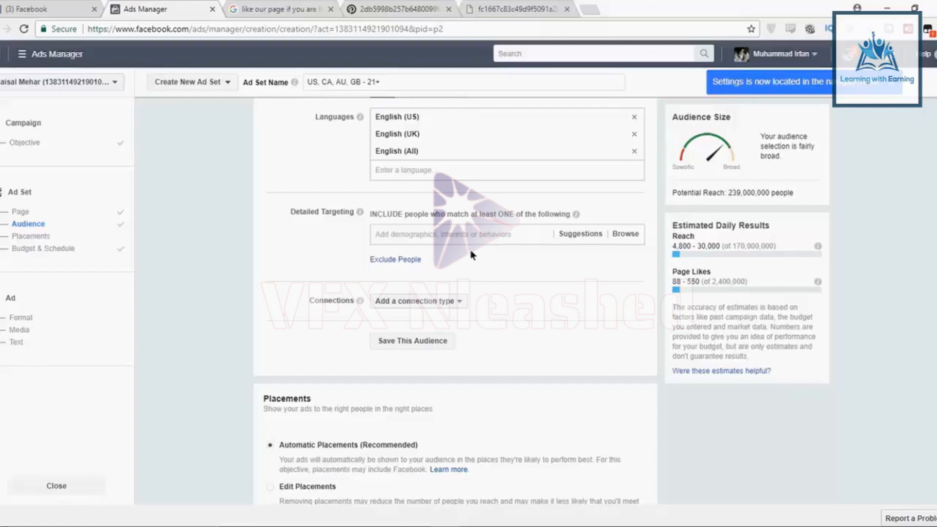
click(484, 239)
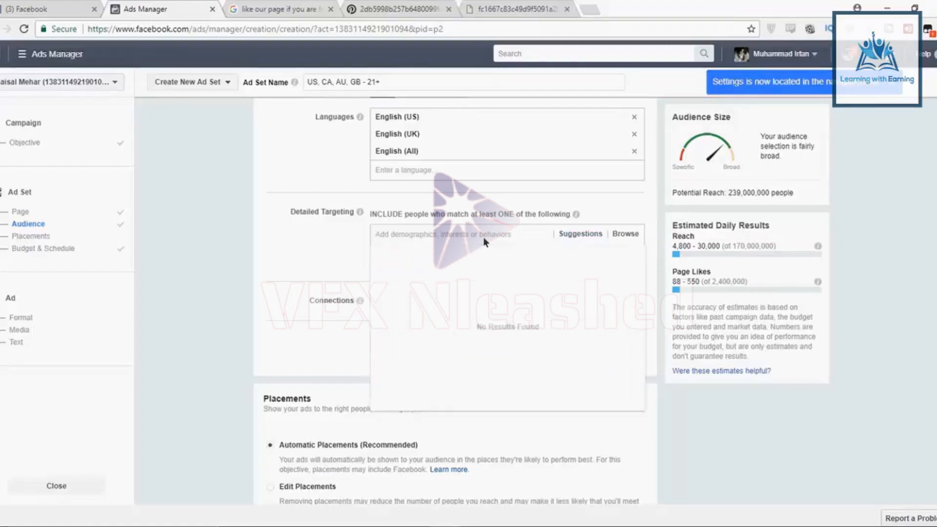
text(under)
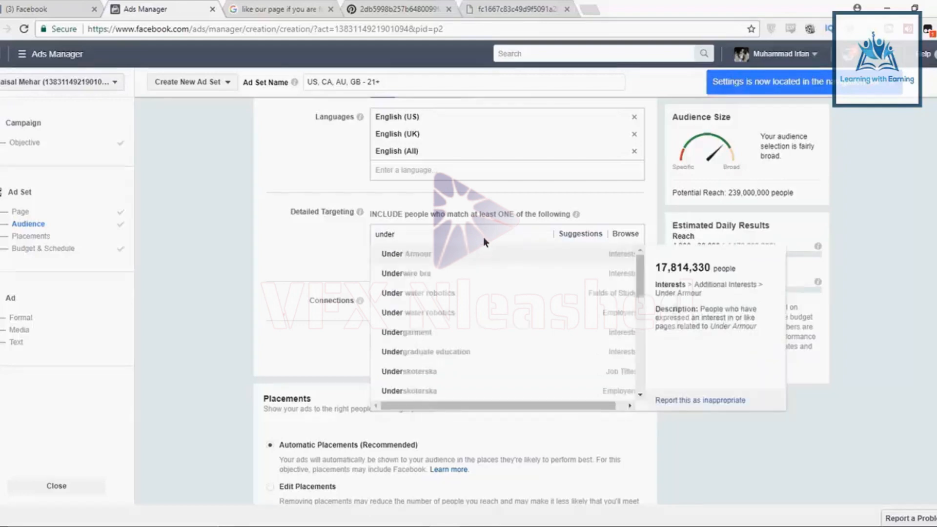
text(taker)
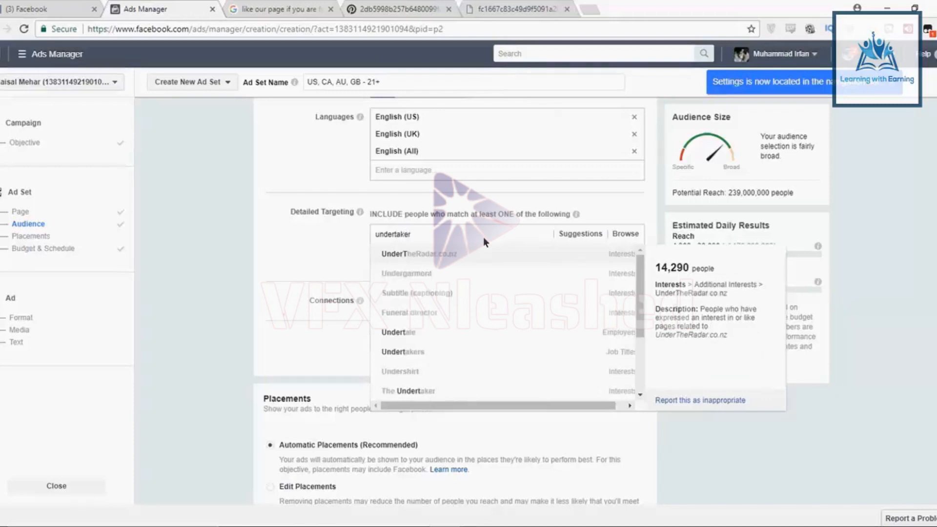
key(Down)
key(Down)
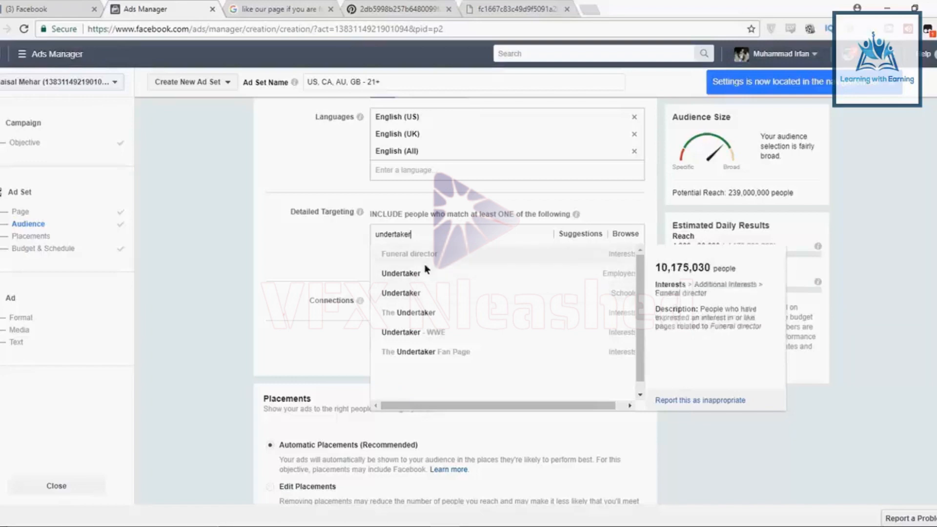
key(ctrl+a)
key(BackSpace)
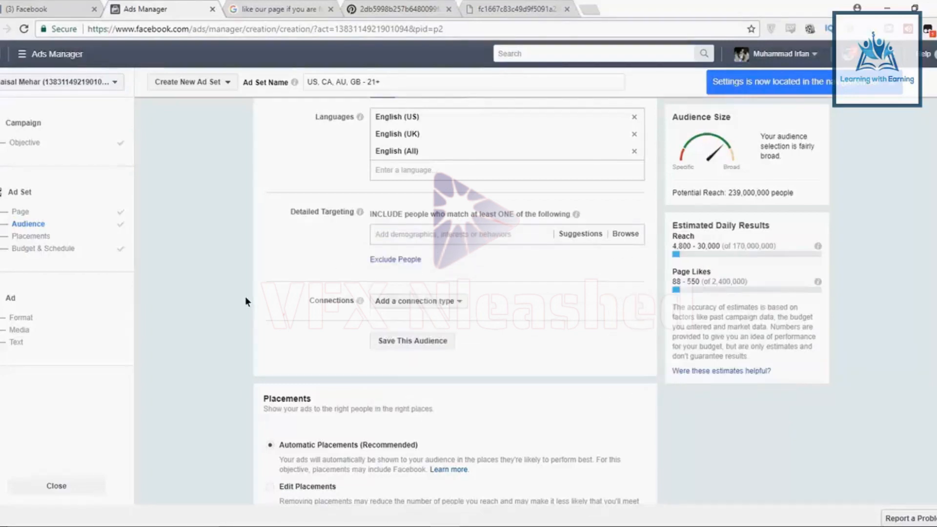
- Search the detailed targeting for "The undertaker" and add the interest The Undertaker
text(The under)
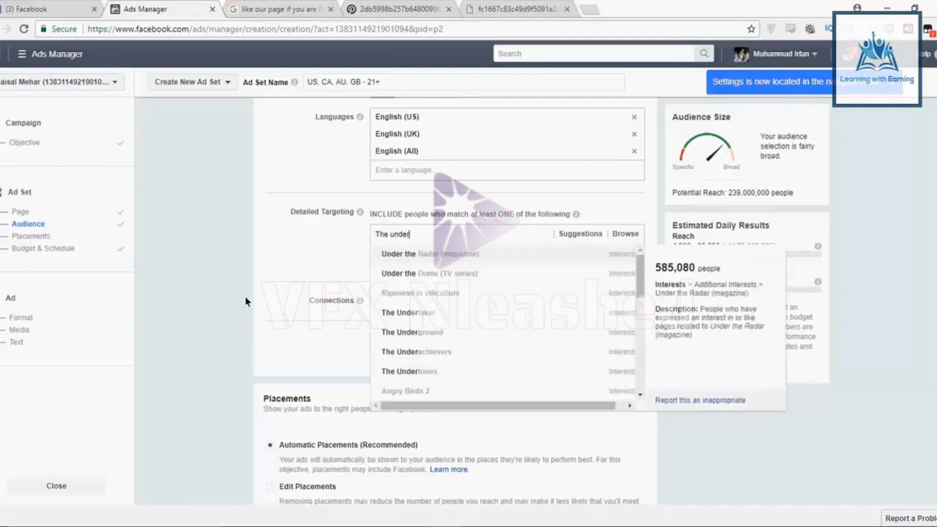
text(t)
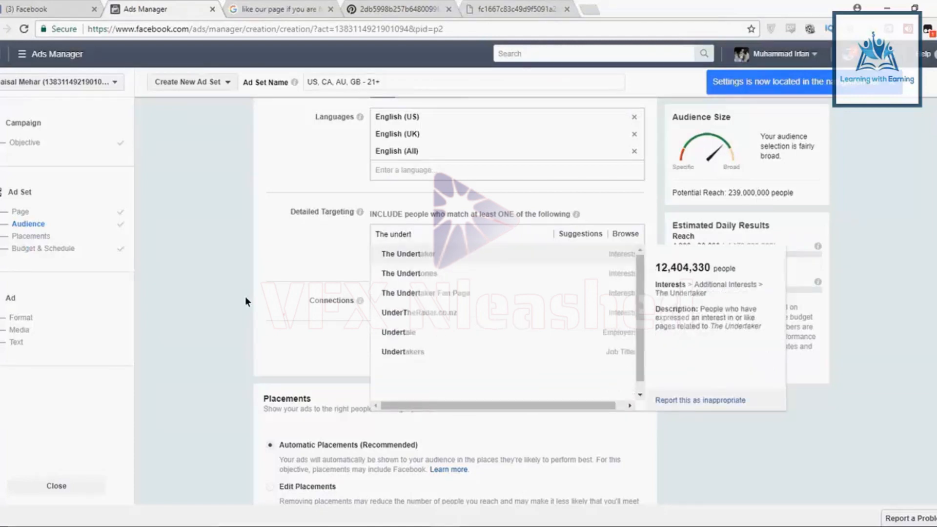
text(aker)
click(415, 255)
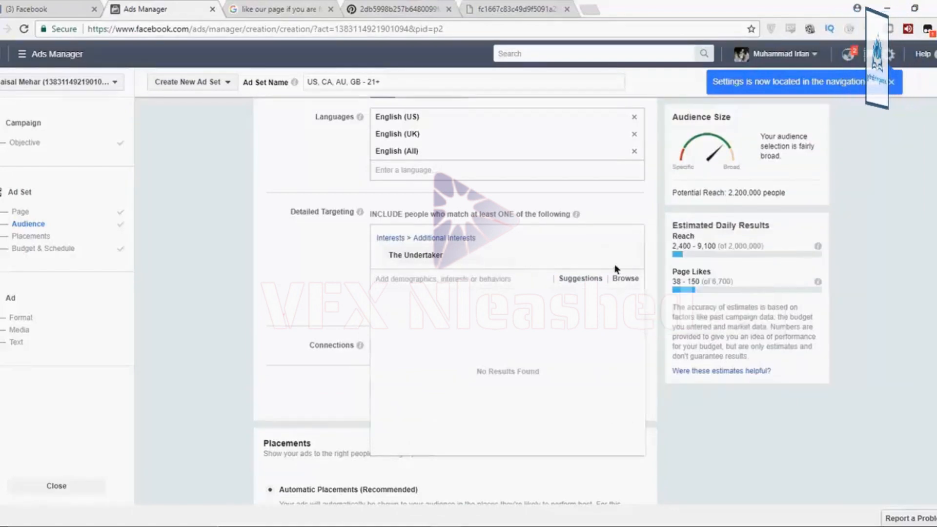
mouse_move(461, 257)
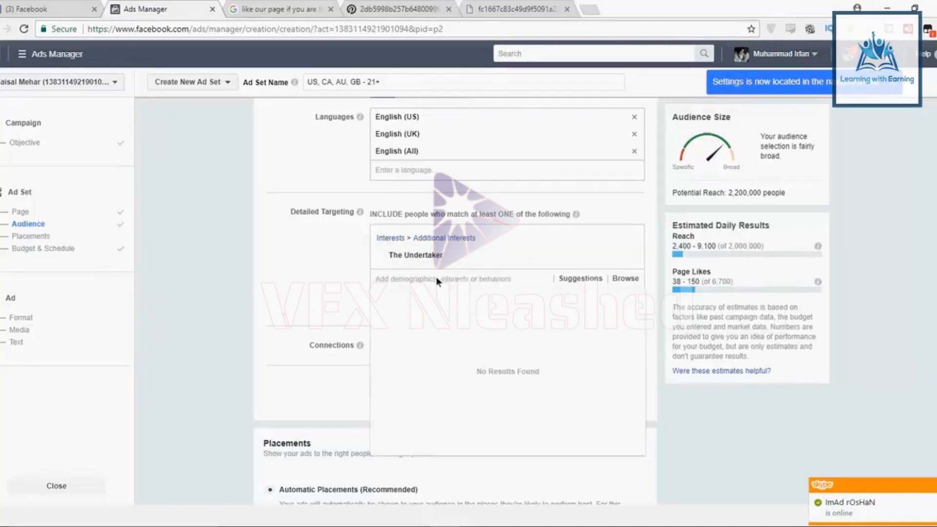
text(R)
key(BackSpace)
text(un)
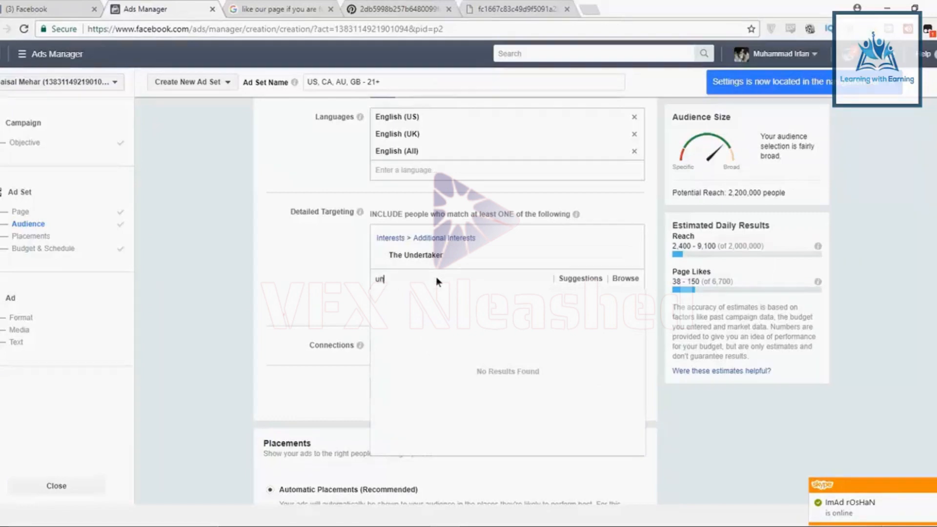
key(BackSpace)
key(BackSpace)
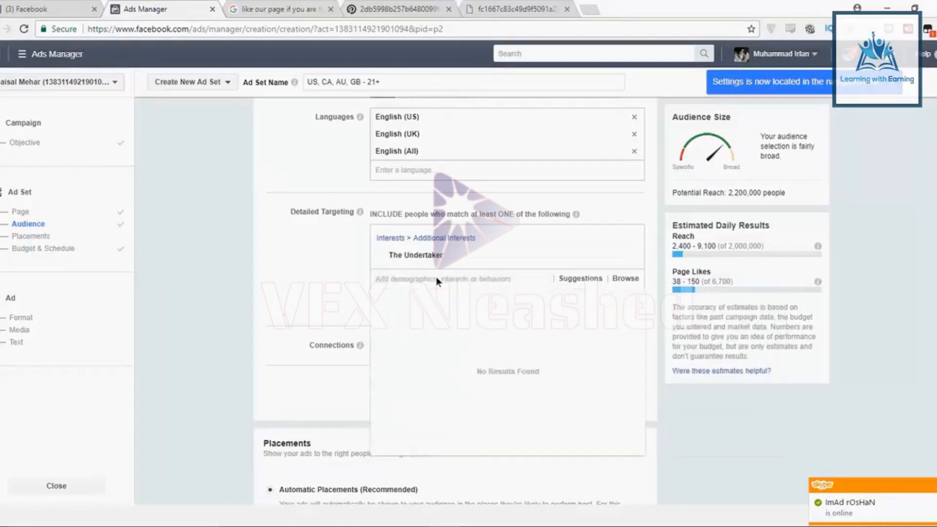
text(T)
key(BackSpace)
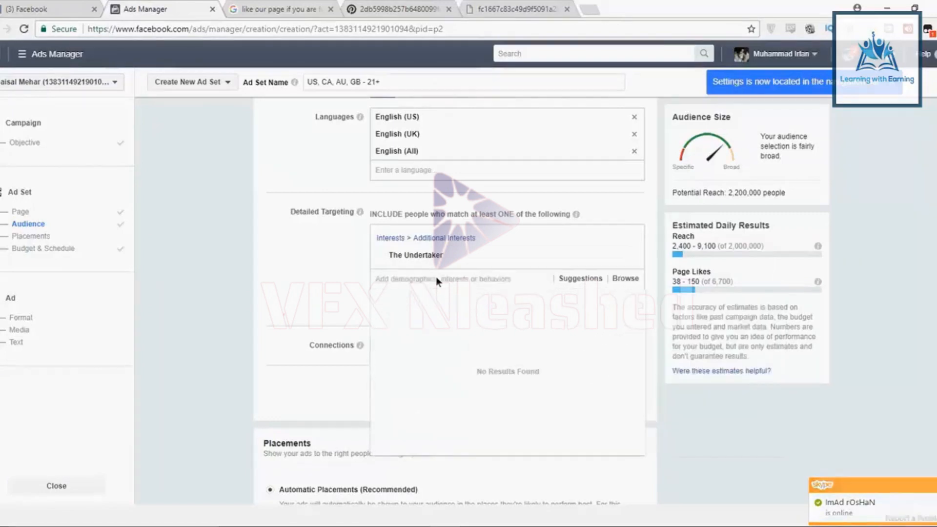
text(The under)
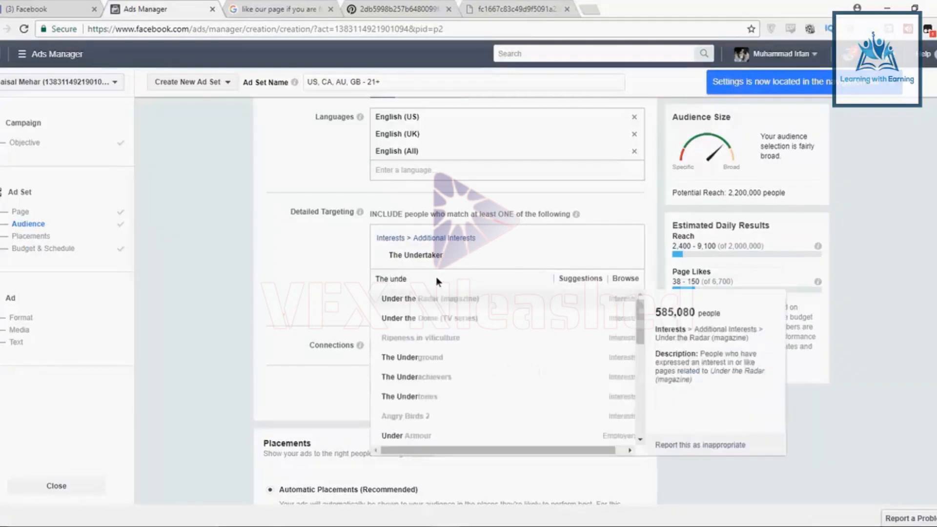
key(BackSpace)
key(BackSpace)
key(BackSpace)
key(BackSpace)
key(BackSpace)
key(BackSpace)
key(BackSpace)
key(BackSpace)
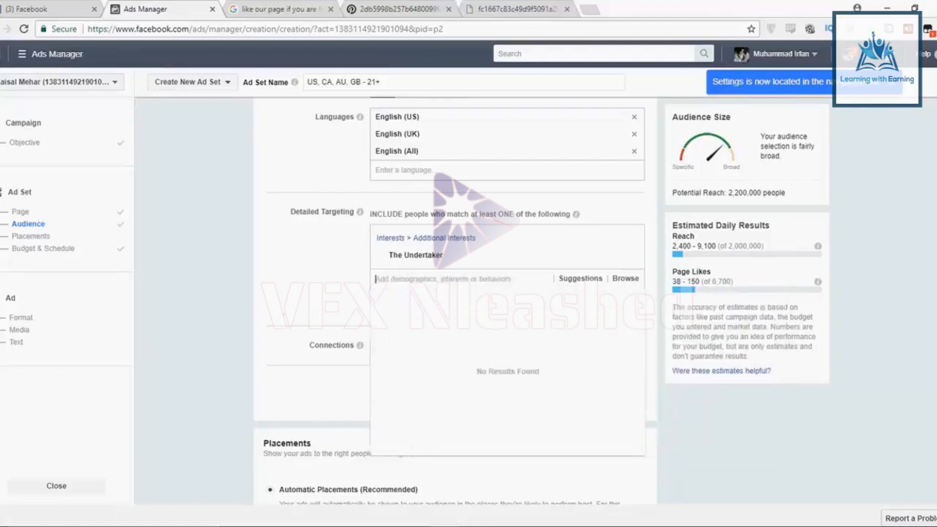
scroll(456, 302, down, 1)
scroll(456, 303, up, 2)
scroll(455, 302, down, 1)
click(880, 320)
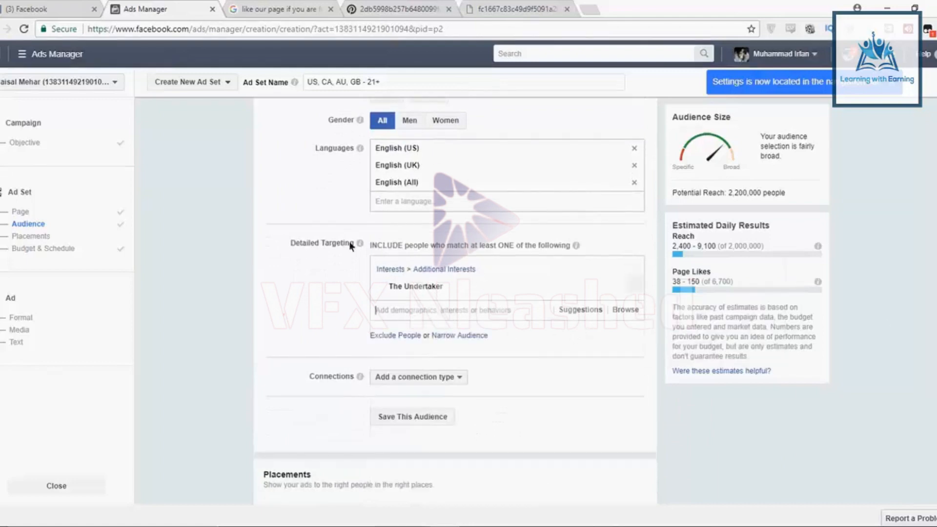
- Switch to the Google tab and search the web for "the undertaker forum"
click(251, 6)
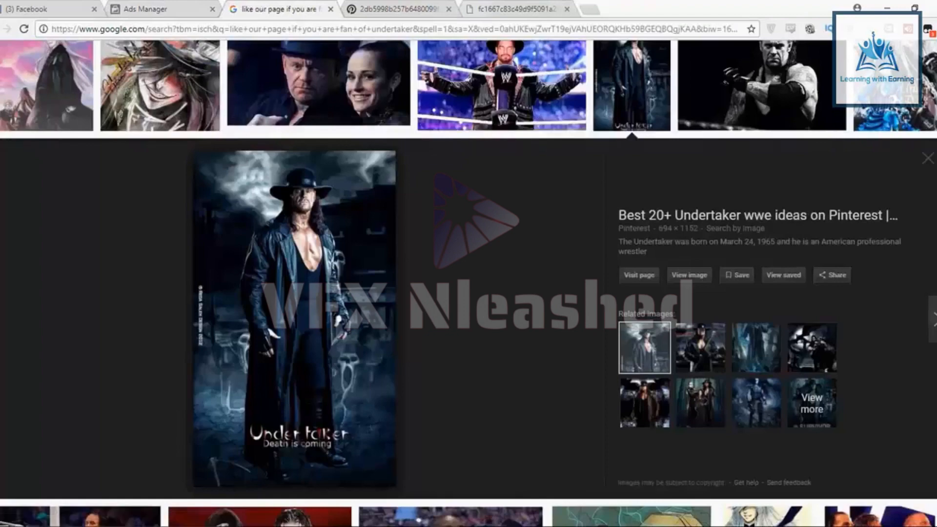
scroll(267, 66, up, 5)
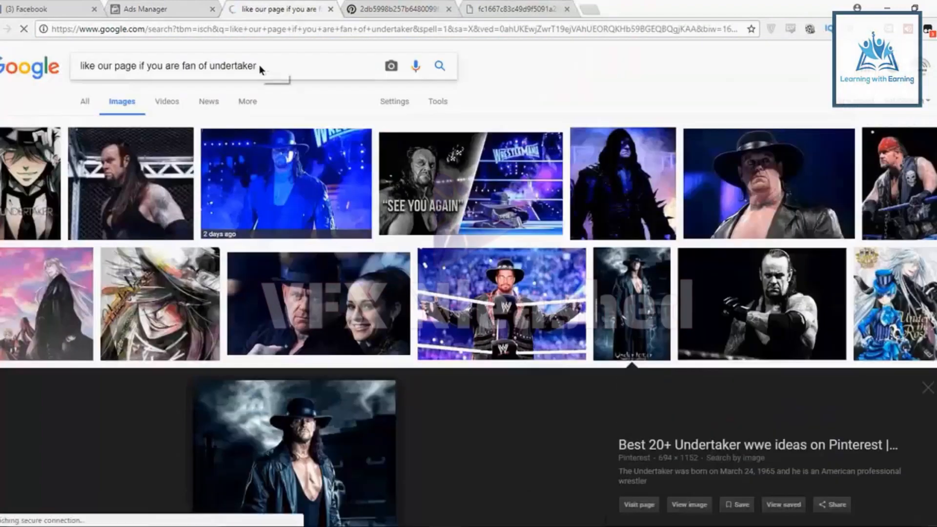
drag(266, 65, 47, 82)
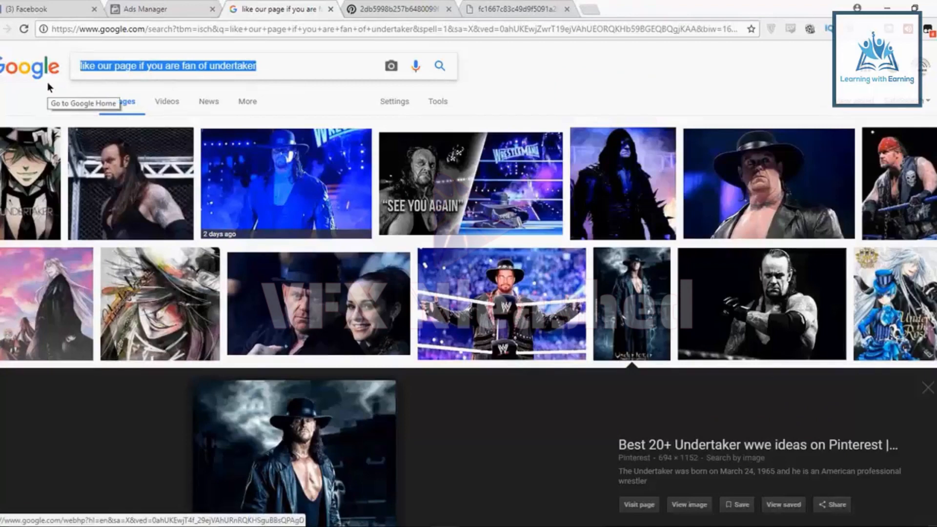
click(48, 82)
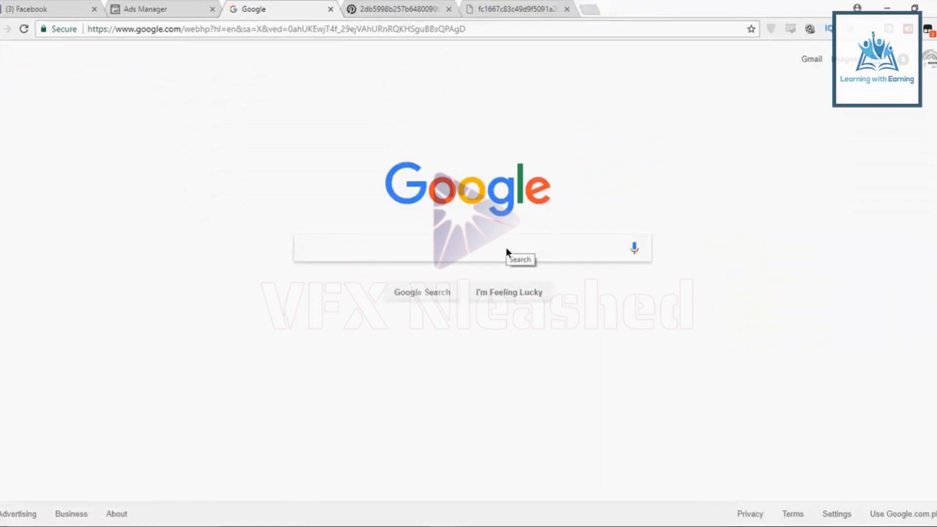
text(the u)
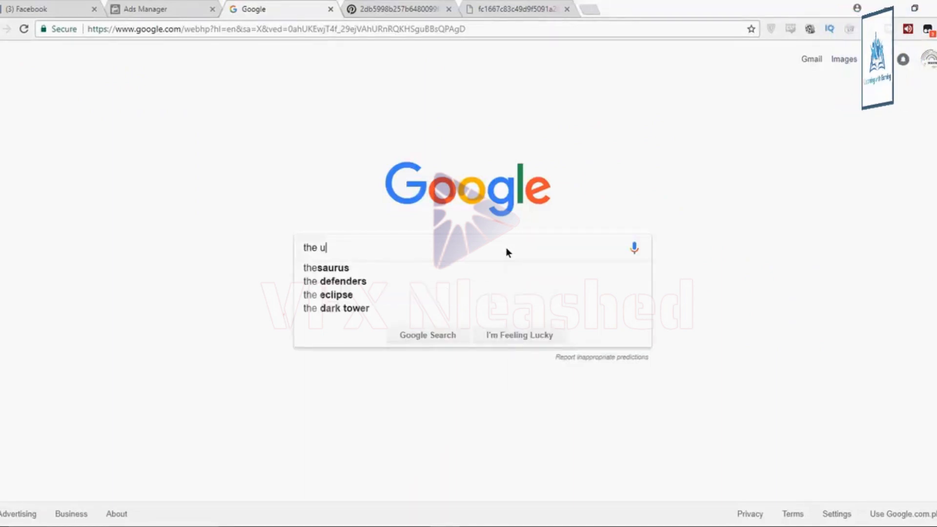
text(ndertak)
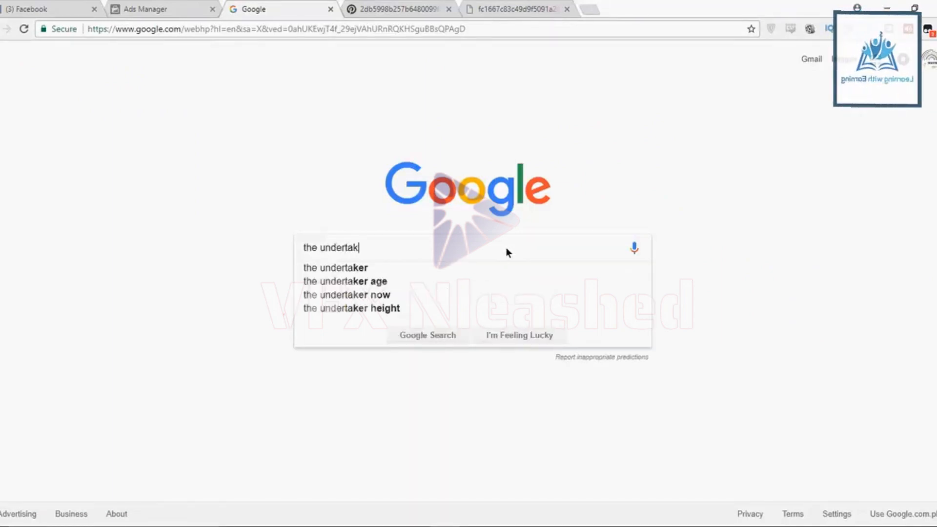
text(e)
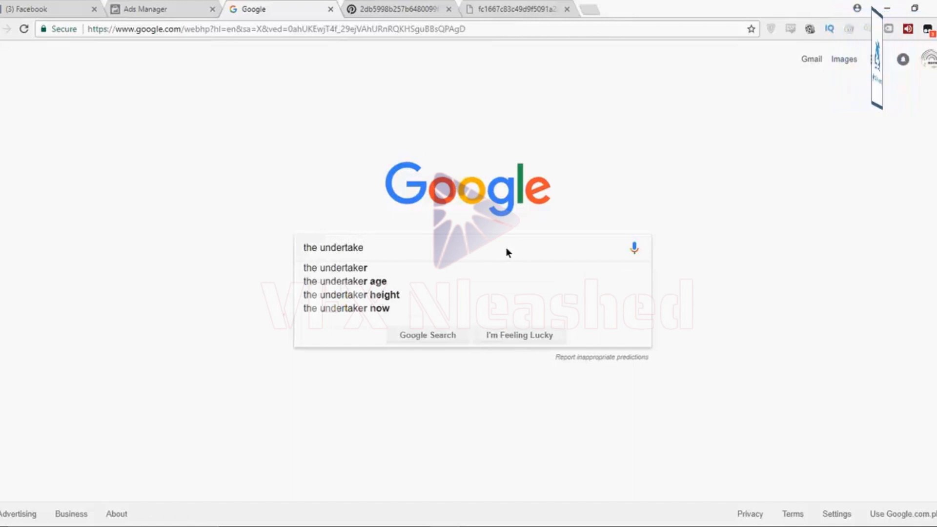
text(r for)
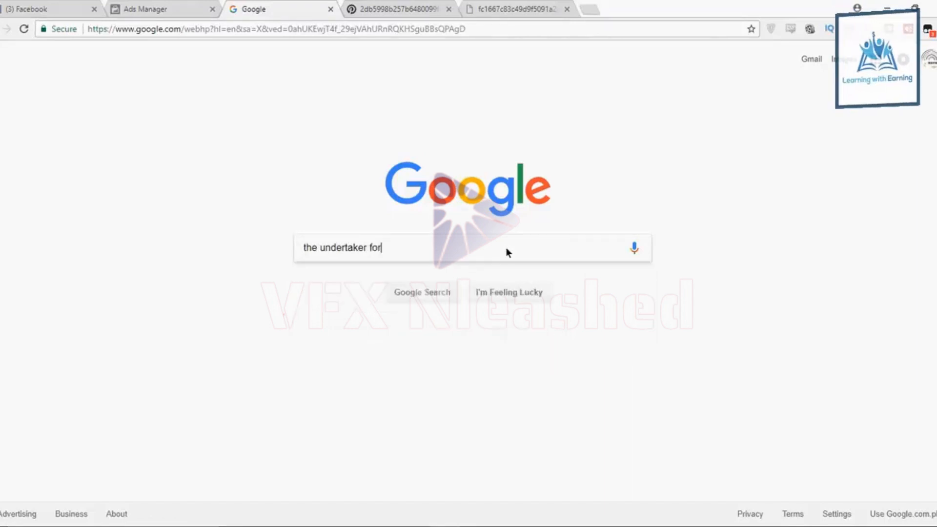
text(um)
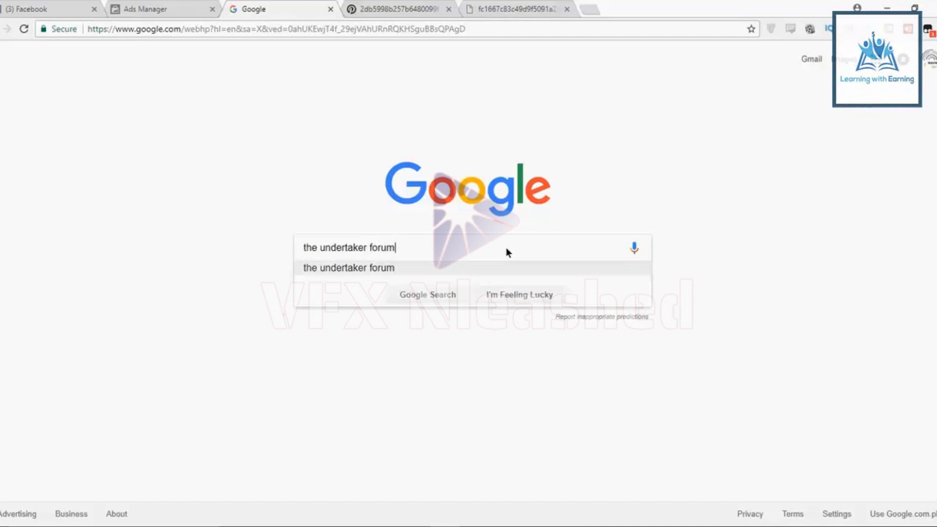
key(Return)
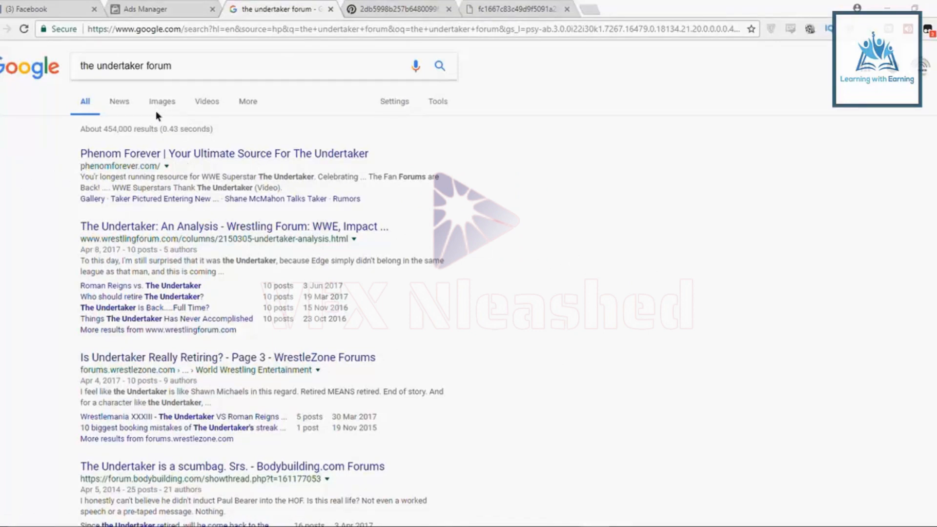
- Return to Ads Manager and search the audience's detailed targeting for "phenomenafo"
click(168, 11)
mouse_move(399, 282)
text(phe)
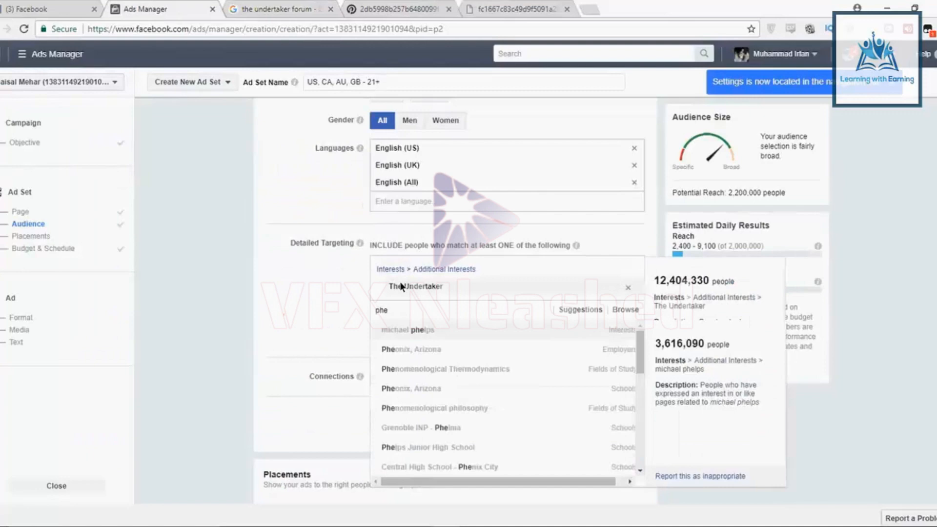
text(no)
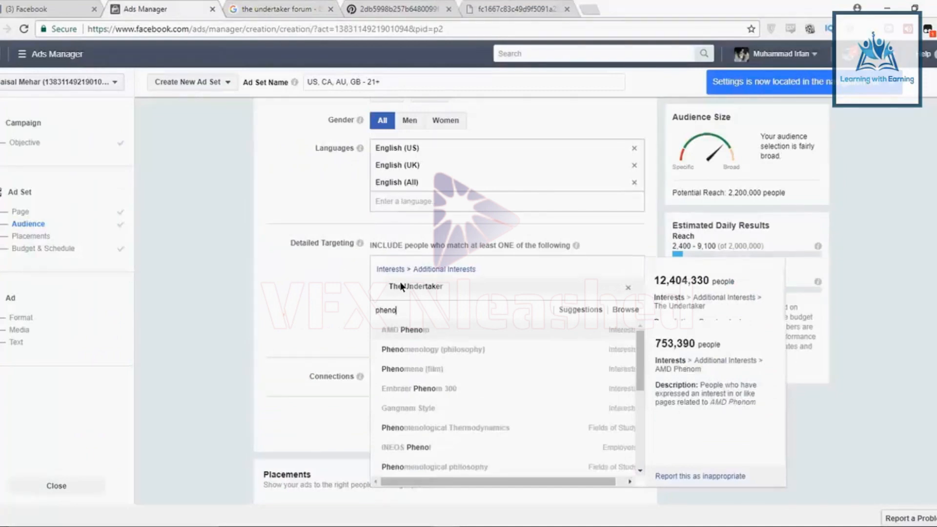
text(menaf)
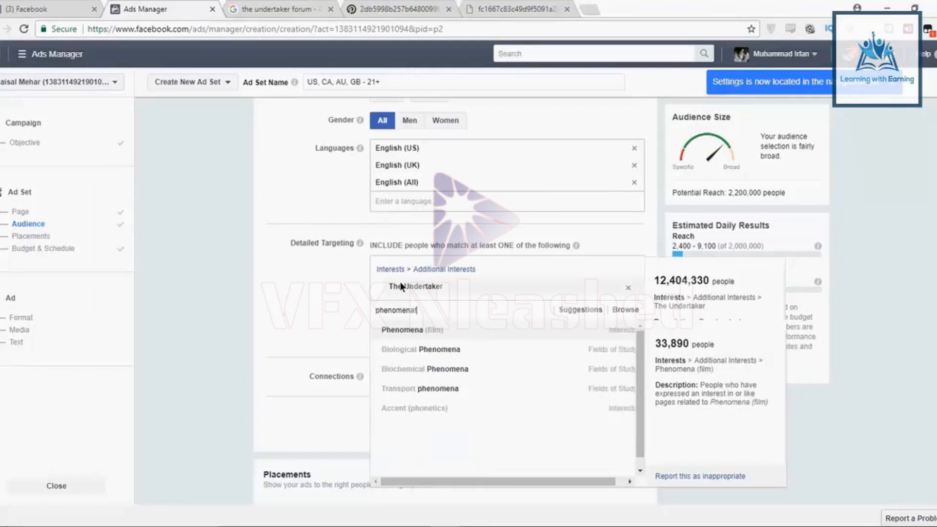
text(or)
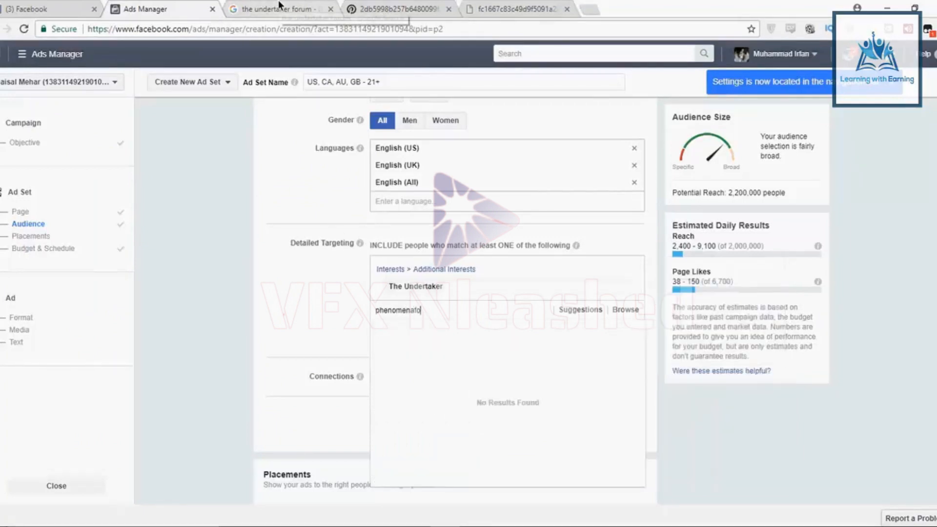
- Copy the forum name Phenom Forever from the first Google result and search the detailed targeting for it in place of the previous text
click(278, 9)
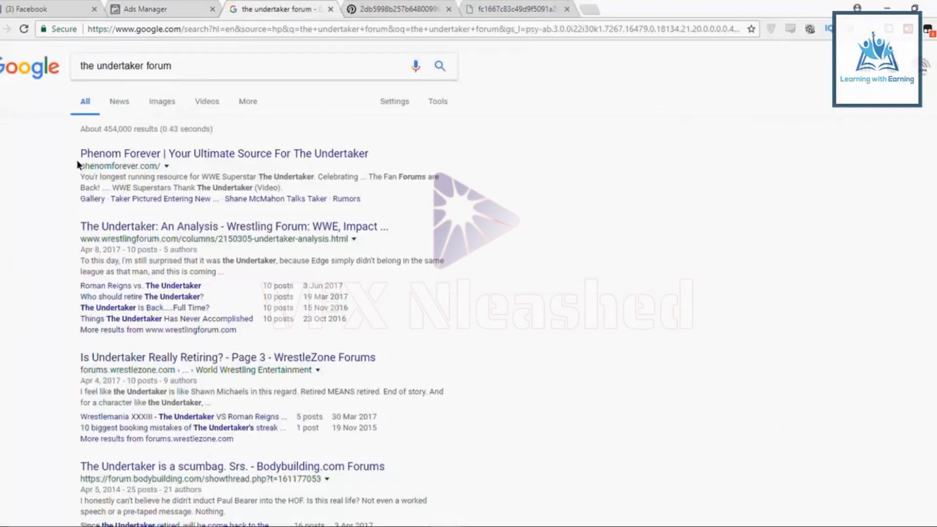
drag(77, 154, 162, 159)
key(ctrl+c)
click(140, 8)
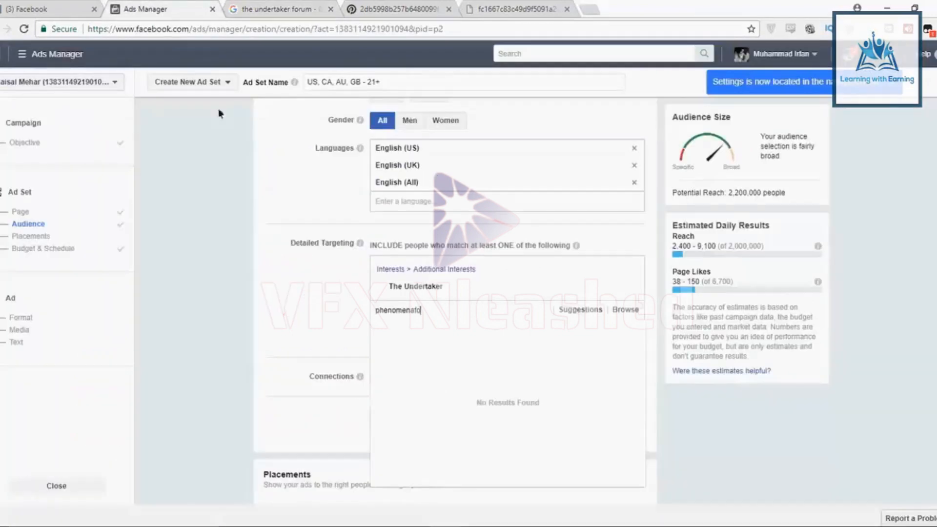
drag(420, 310, 271, 327)
key(ctrl+v)
- Clear the search text from the detailed targeting field
key(Left)
key(Left)
key(Left)
key(Left)
key(Left)
key(Left)
key(Left)
key(BackSpace)
key(BackSpace)
key(BackSpace)
key(BackSpace)
key(BackSpace)
key(BackSpace)
key(BackSpace)
key(BackSpace)
key(BackSpace)
key(BackSpace)
key(BackSpace)
key(BackSpace)
key(BackSpace)
key(BackSpace)
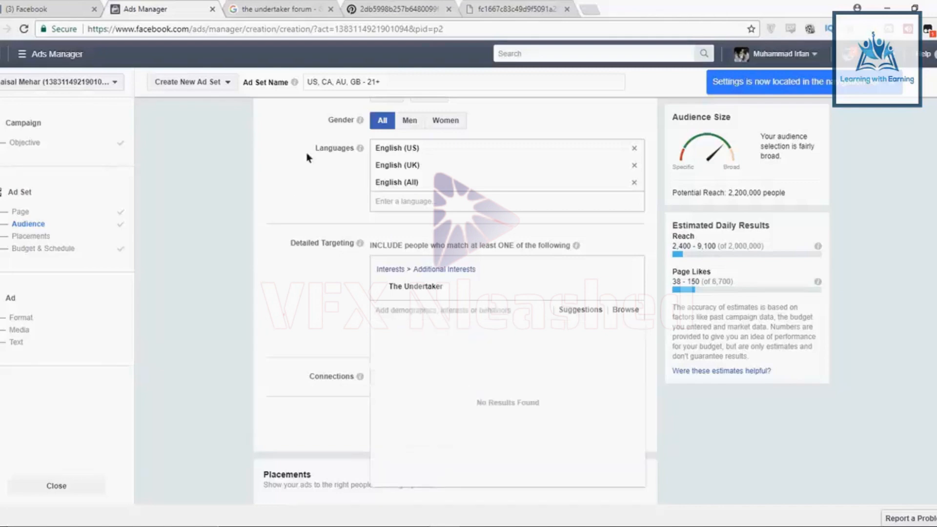
- Check the Google forum results for related topics and add the interest WWE to the detailed targeting
click(271, 7)
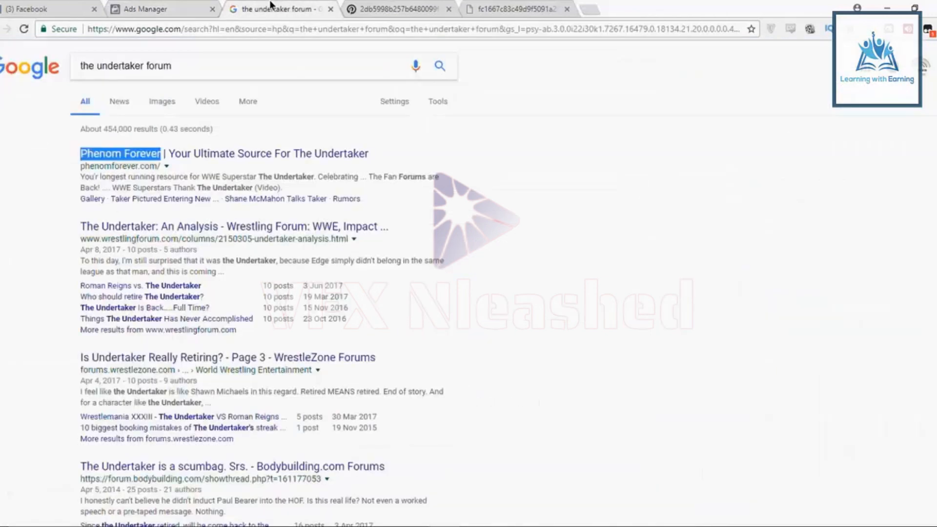
scroll(271, 5, down, 2)
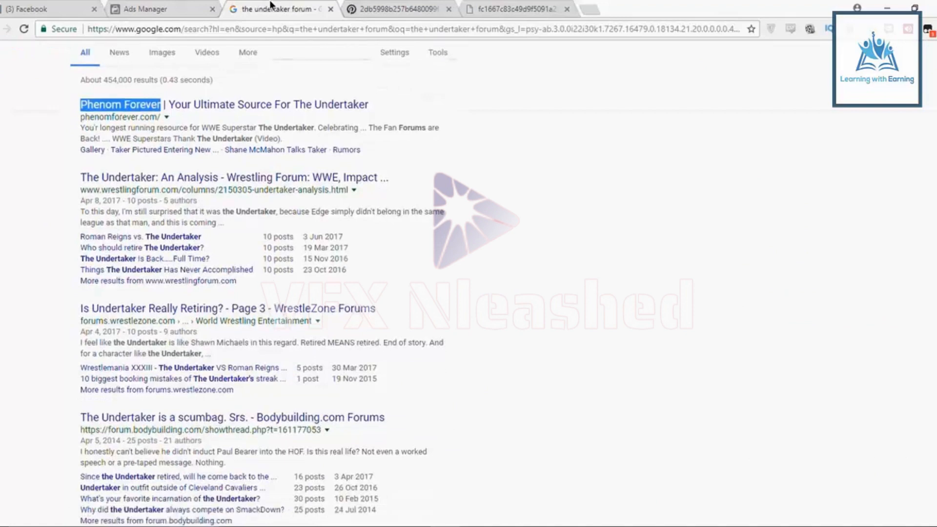
scroll(270, 5, down, 2)
scroll(271, 5, up, 1)
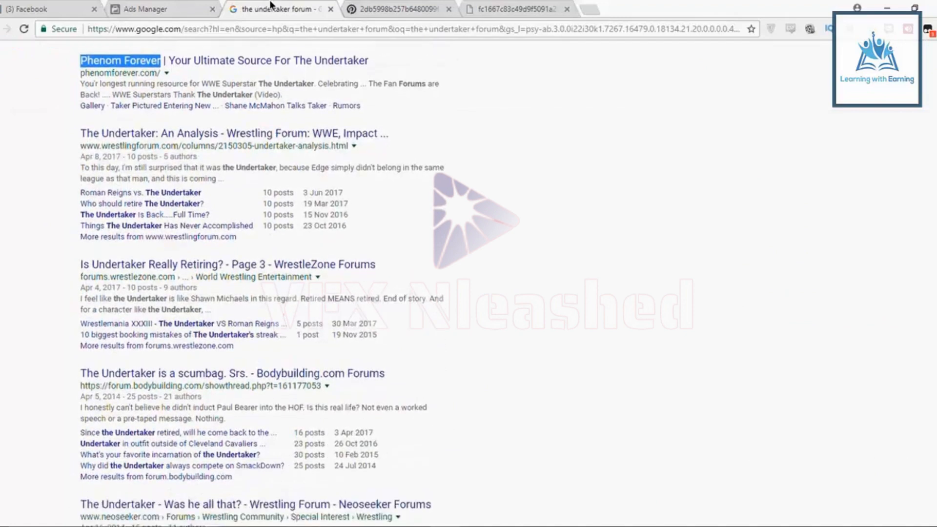
scroll(271, 5, up, 1)
click(141, 9)
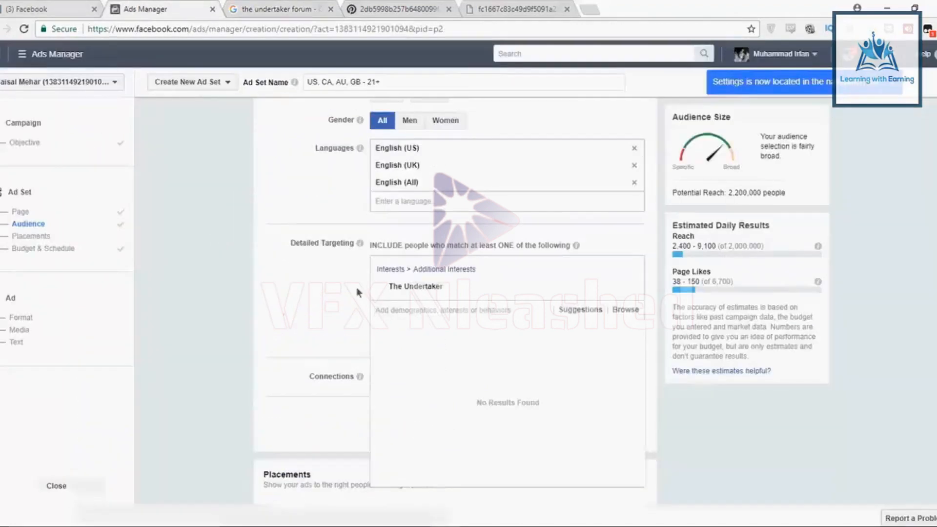
click(423, 314)
text(wwe)
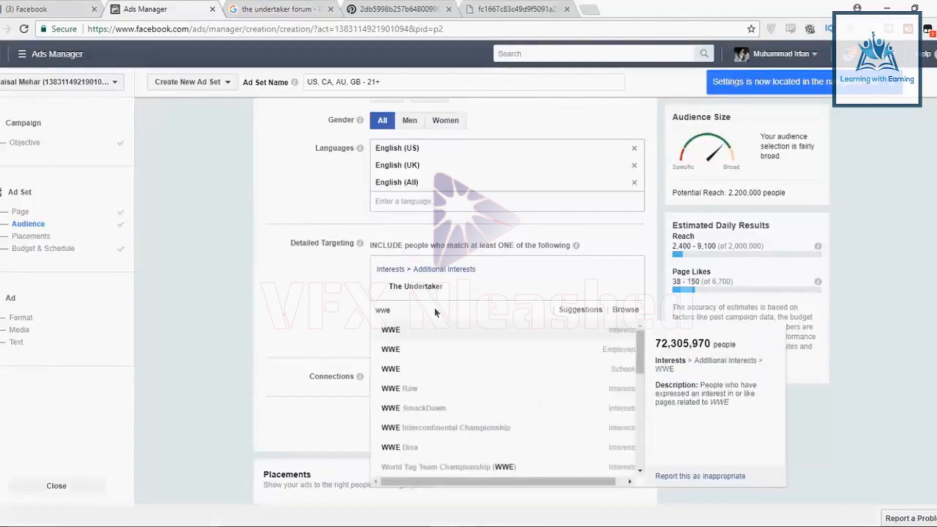
click(414, 325)
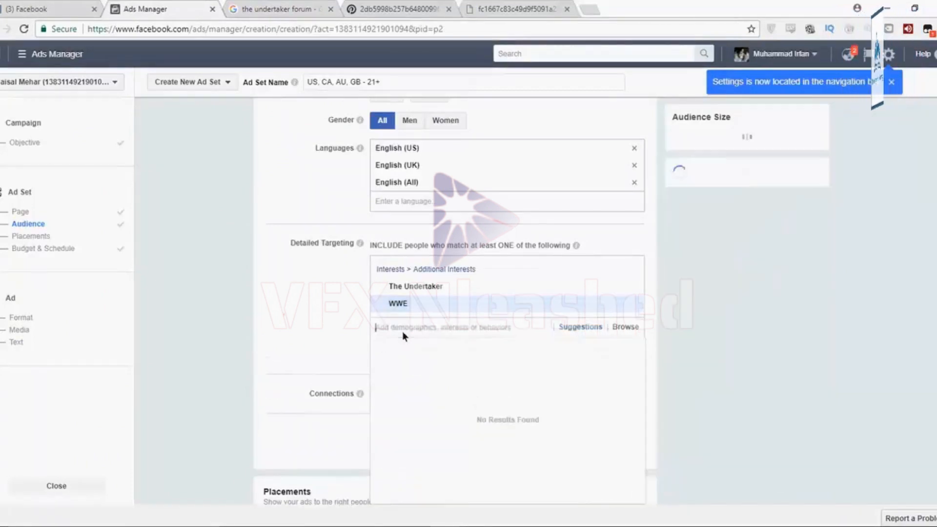
click(348, 315)
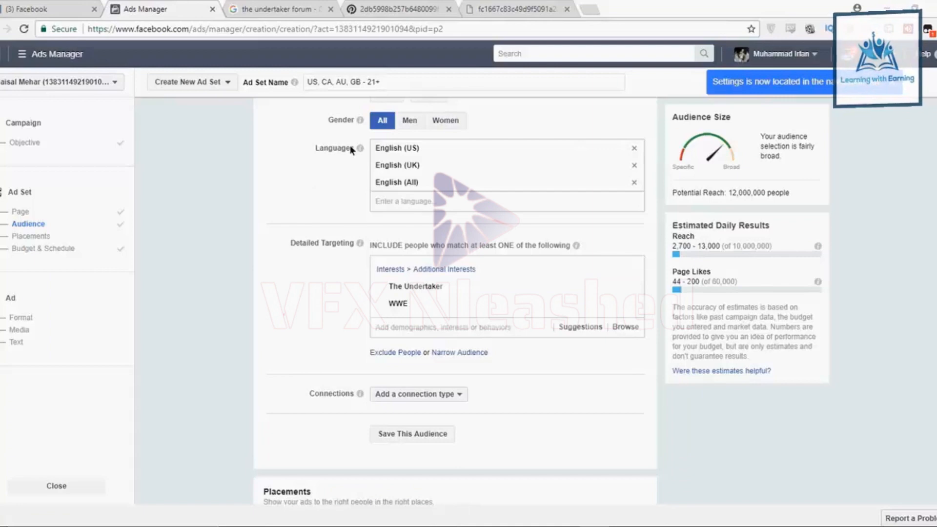
- Remove the WWE interest from the detailed targeting, keeping only The Undertaker
mouse_move(544, 306)
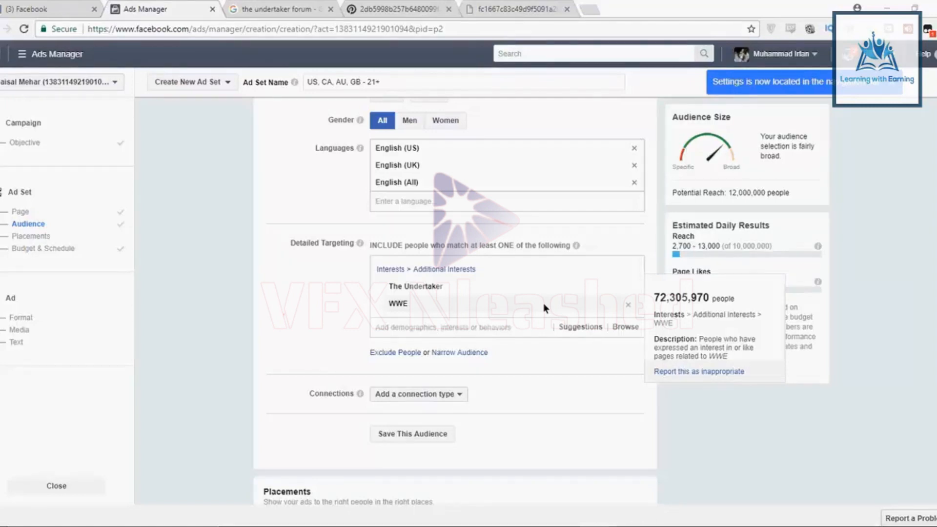
click(628, 305)
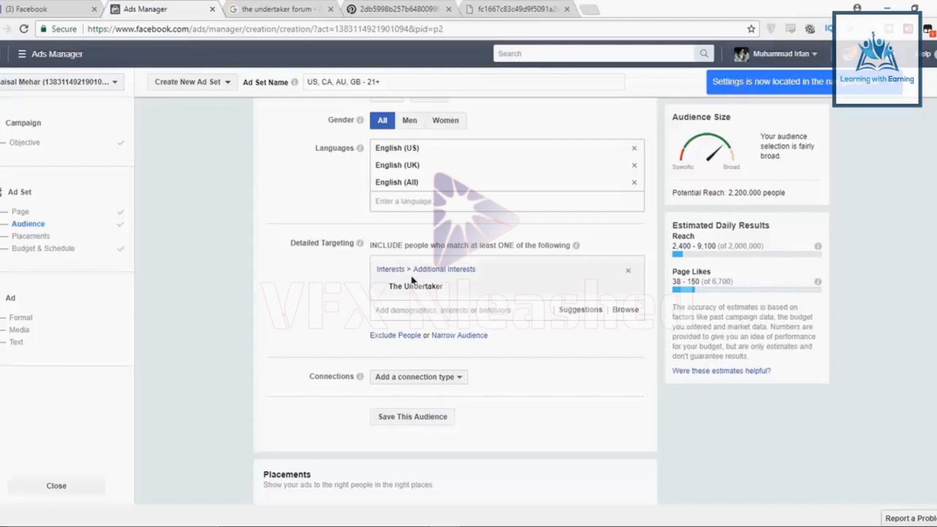
mouse_move(461, 285)
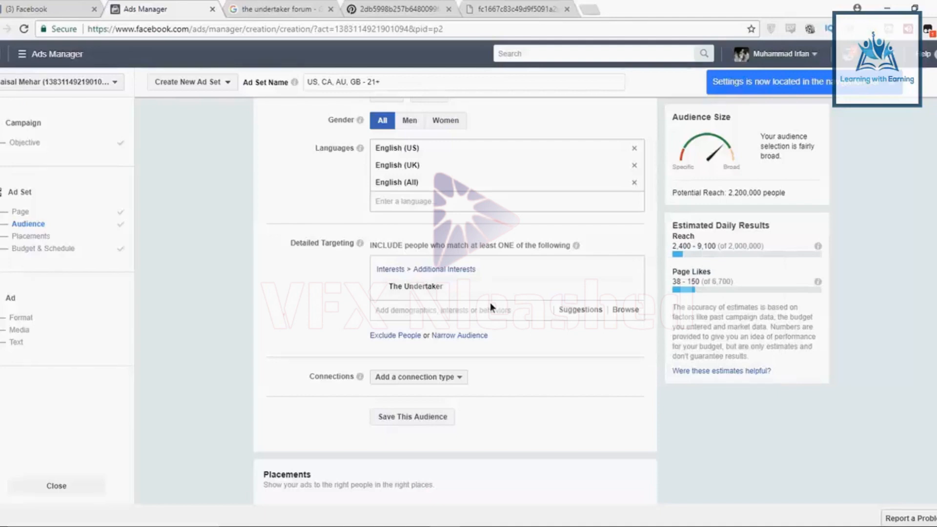
mouse_move(433, 293)
click(450, 309)
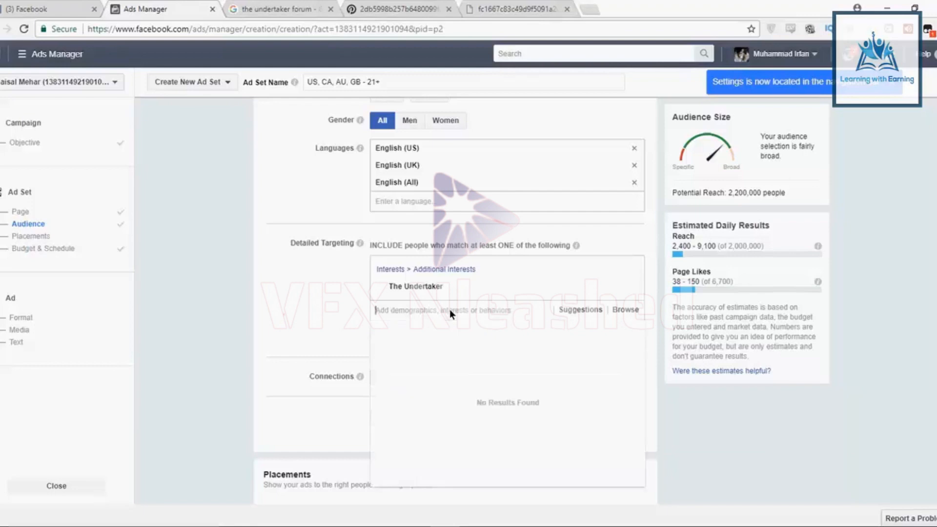
click(347, 299)
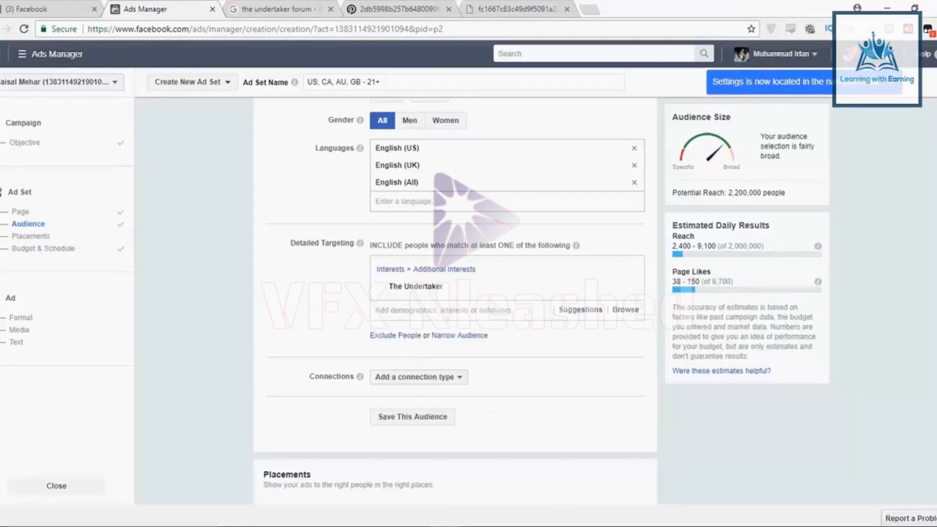
scroll(537, 323, down, 1)
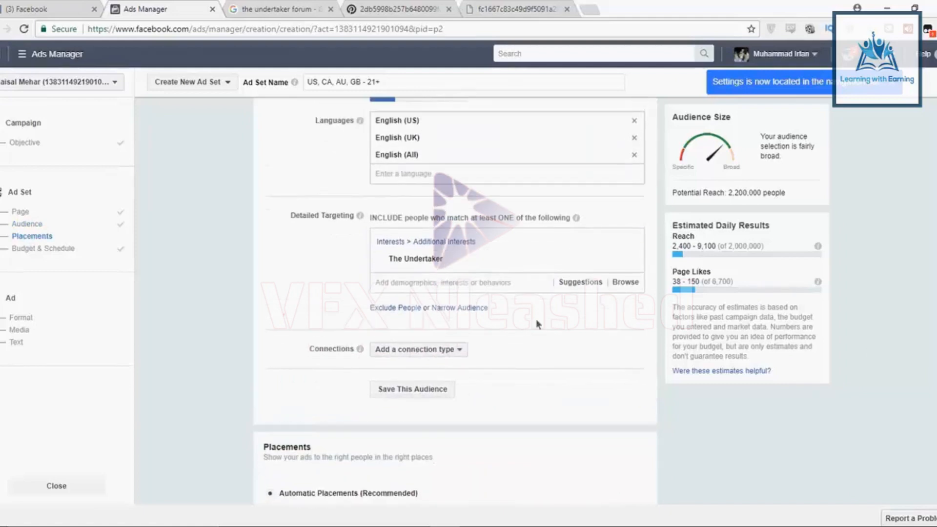
click(504, 281)
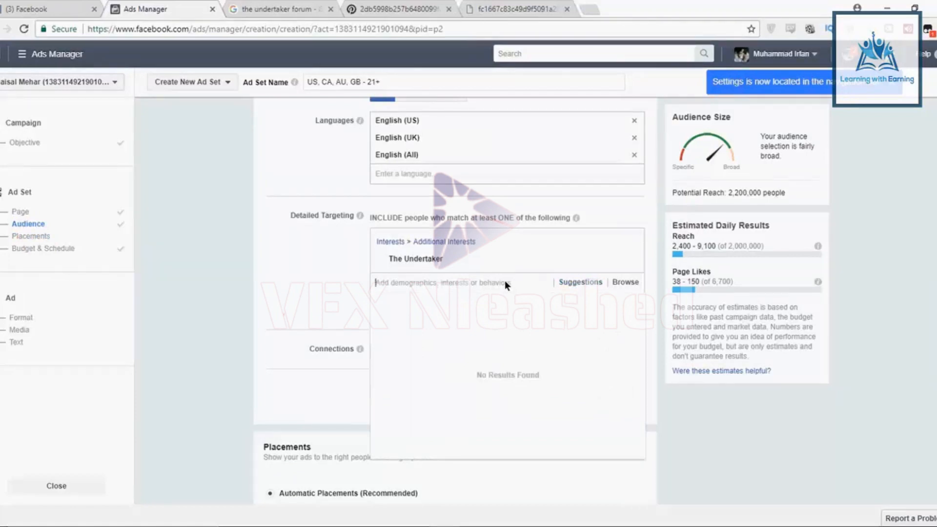
mouse_move(430, 263)
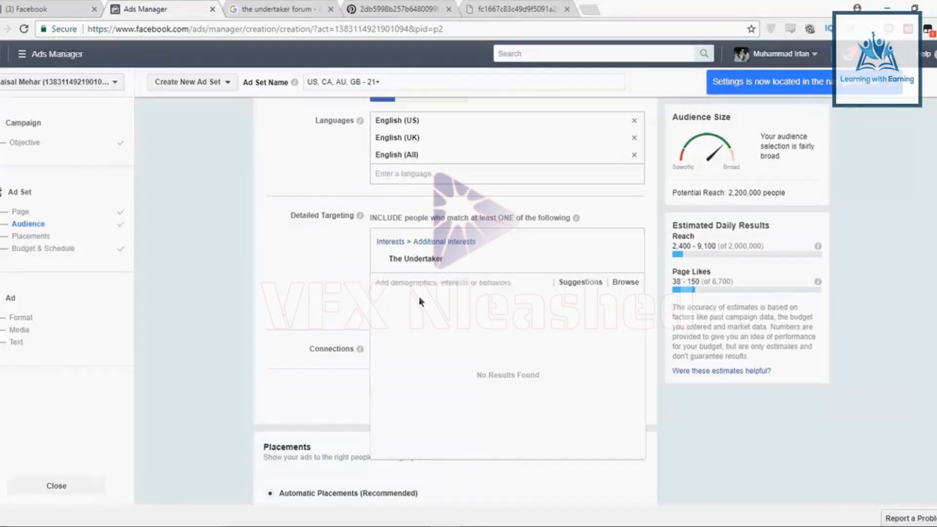
click(333, 285)
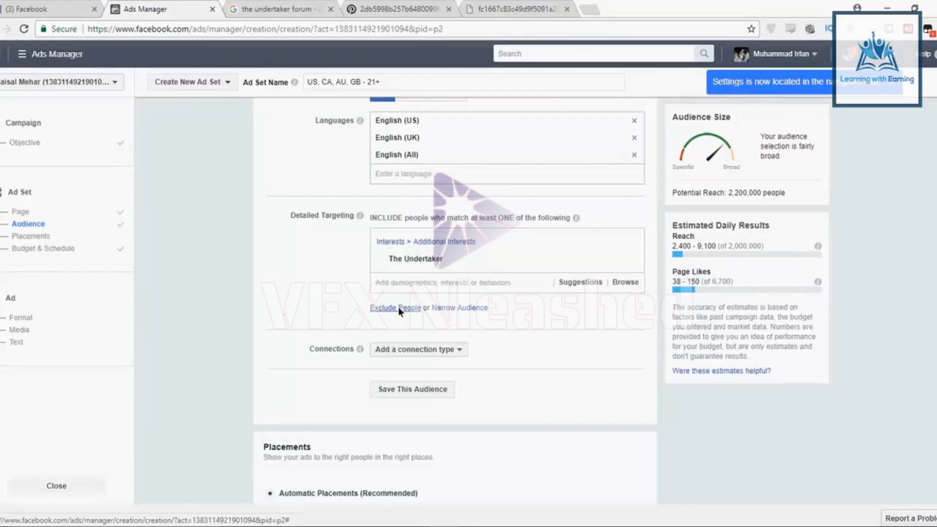
- Start narrowing the audience with an additional must-also-match condition in the detailed targeting
click(469, 311)
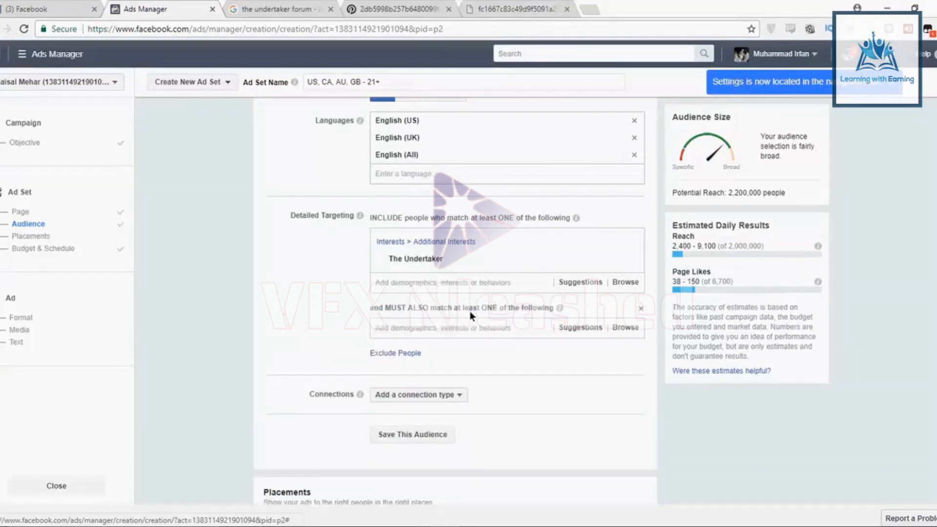